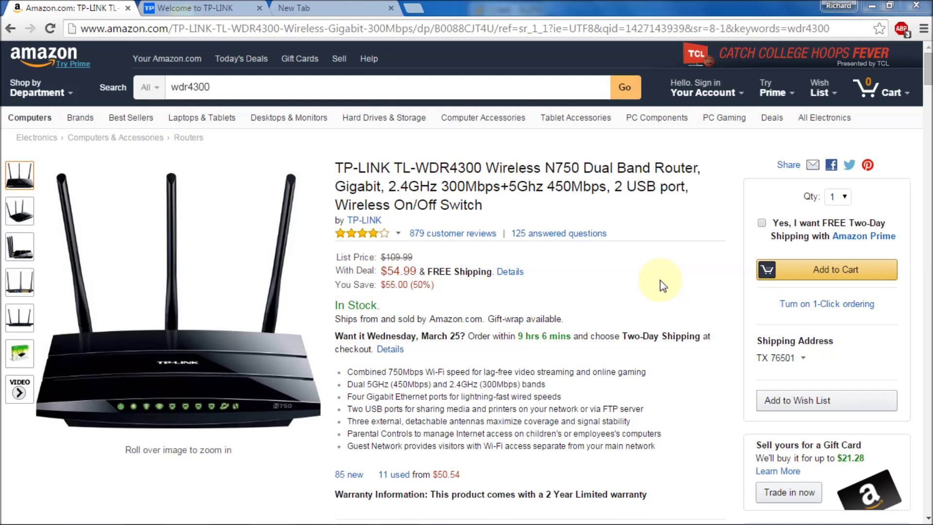
# Step: Leave the Amazon TL-WDR4300 listing and bring Windows Media Player to the front
pyautogui.moveTo(70, 517)
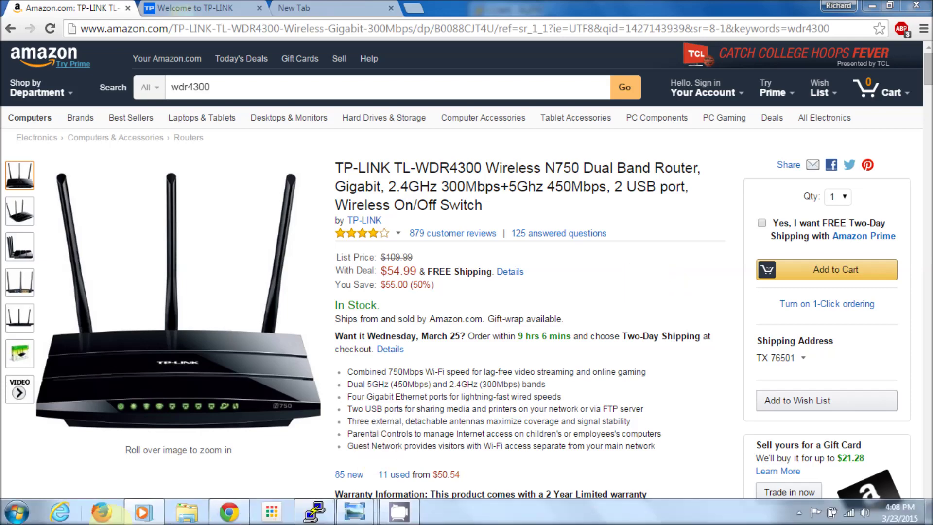
pyautogui.click(141, 511)
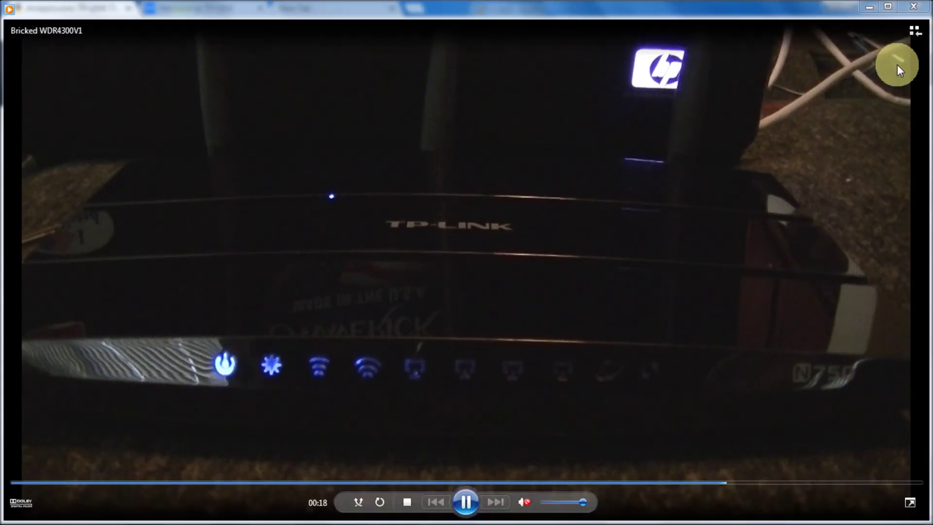
pyautogui.click(915, 11)
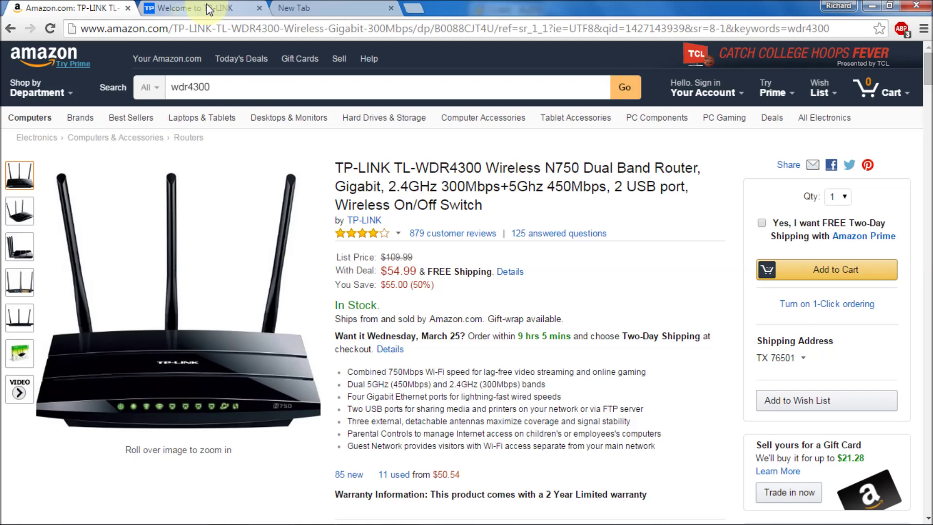
pyautogui.click(209, 9)
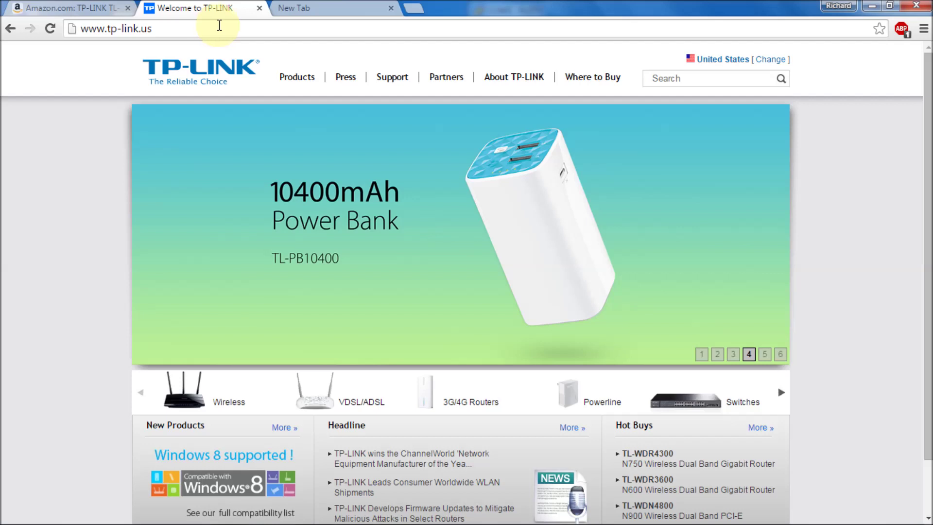
# Step: Go to TP-Link's Support > Download page to reach the TL-WDR4300 V1 downloads
pyautogui.moveTo(396, 78)
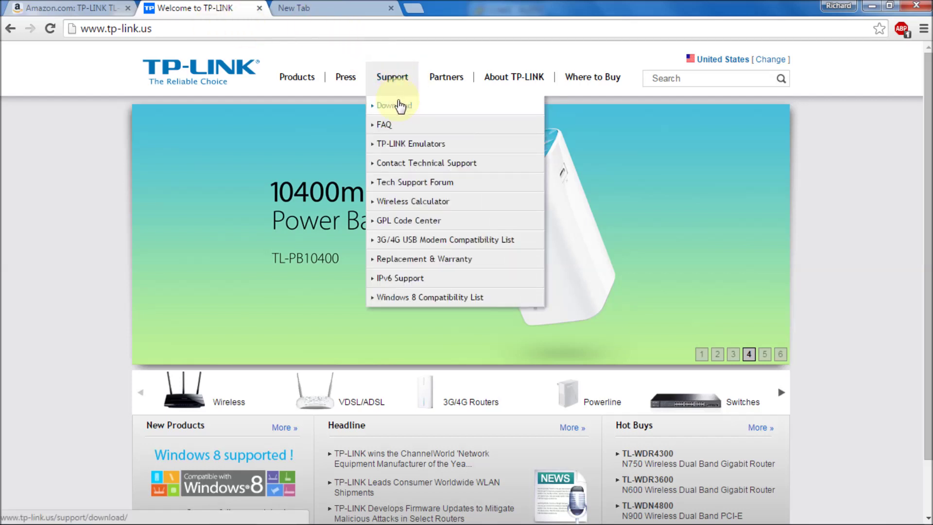
pyautogui.click(398, 109)
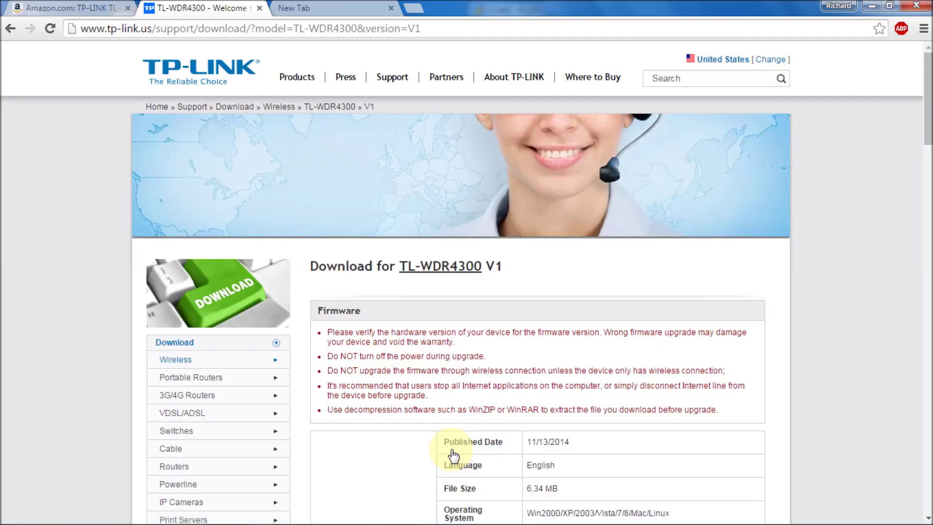
# Step: Scroll to the firmware table and start downloading TL-WDR4300_V1_141113
pyautogui.click(929, 102)
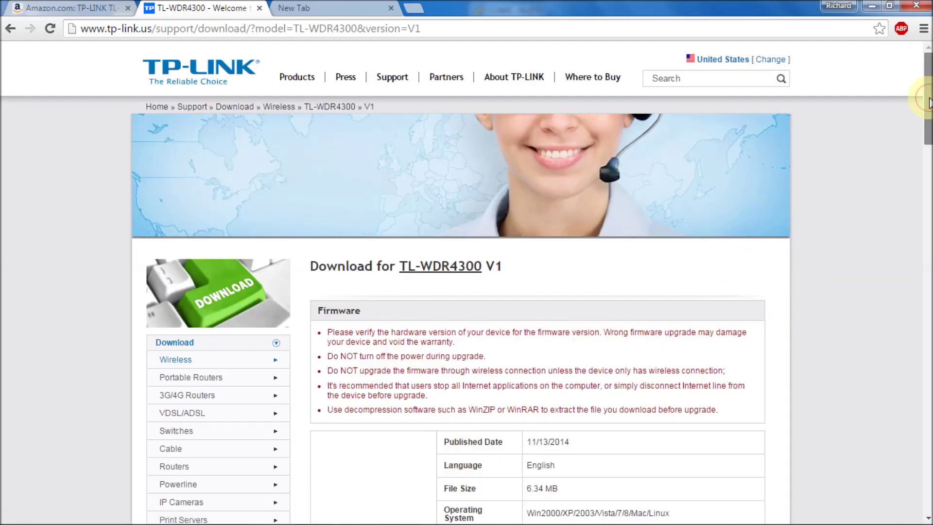
pyautogui.moveTo(928, 102); pyautogui.dragTo(929, 136)
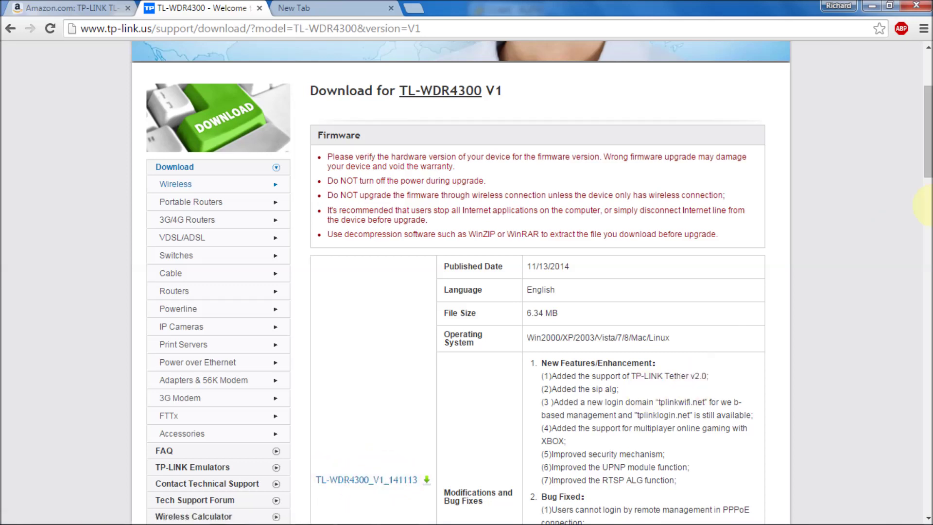
pyautogui.scroll(-4, 926, 204)
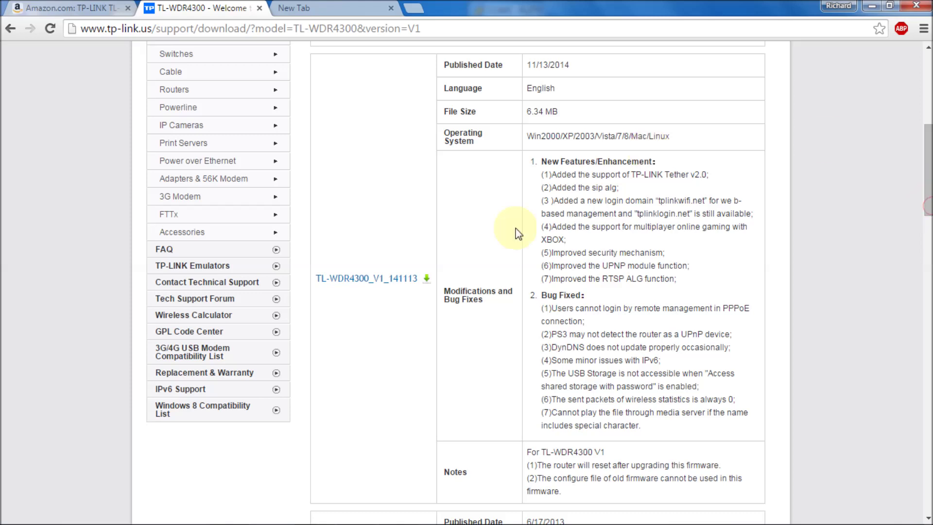
pyautogui.click(404, 287)
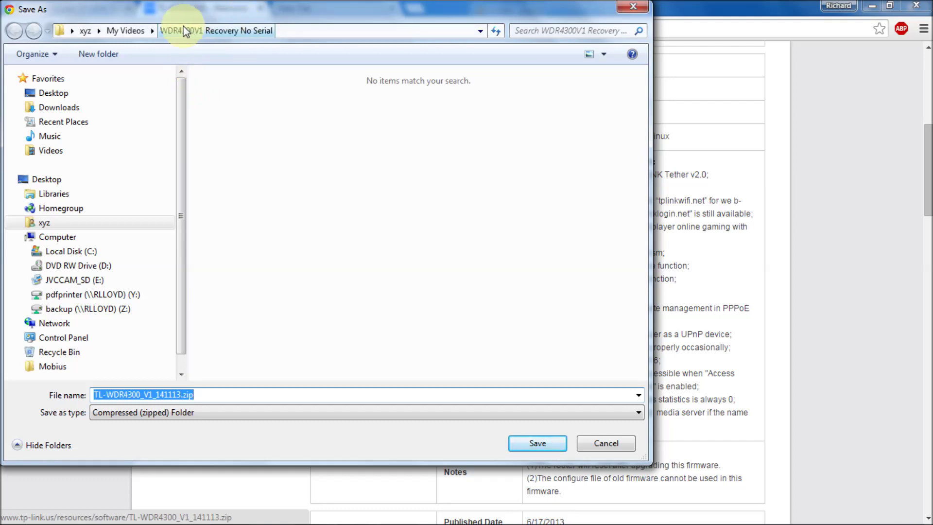
# Step: Save TL-WDR4300_V1_141113.zip into the C:\WDR4300V1 Rescue folder
pyautogui.click(100, 250)
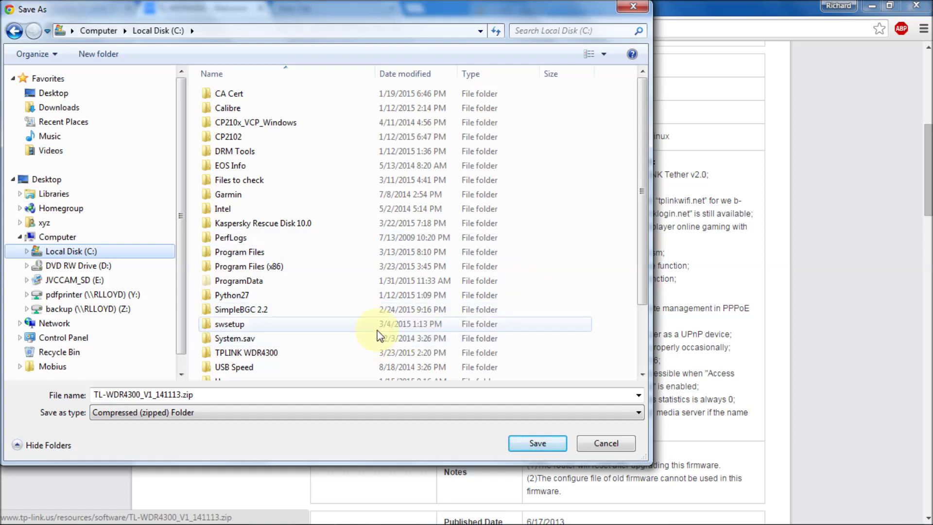
pyautogui.moveTo(642, 237); pyautogui.dragTo(642, 315)
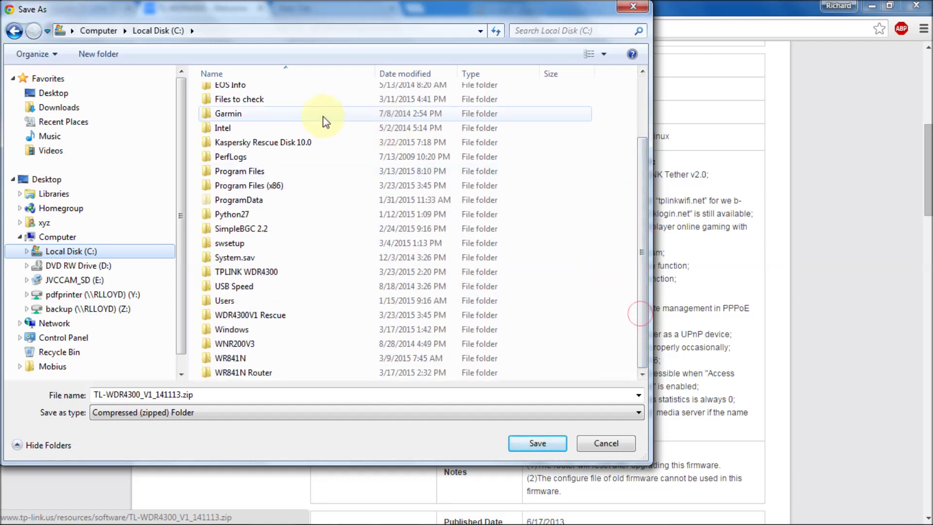
pyautogui.click(259, 276)
pyautogui.doubleClick(259, 276)
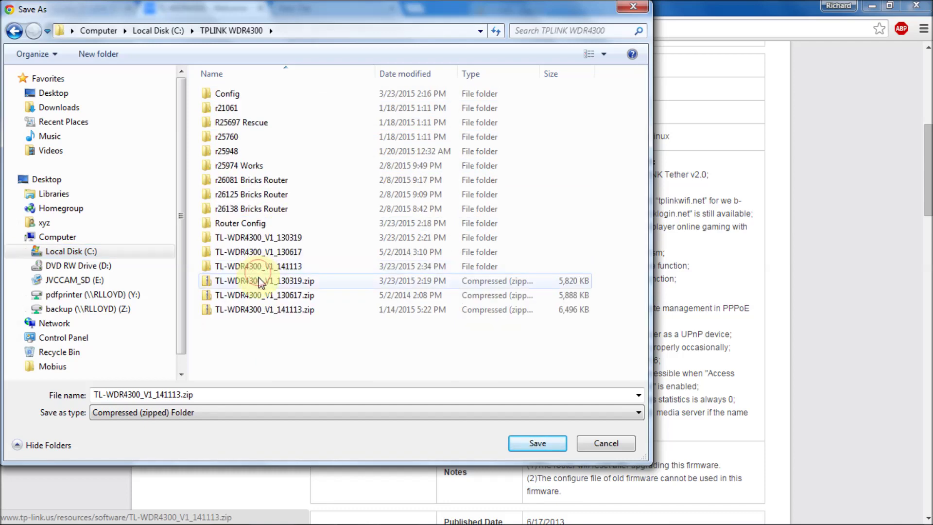
pyautogui.click(171, 31)
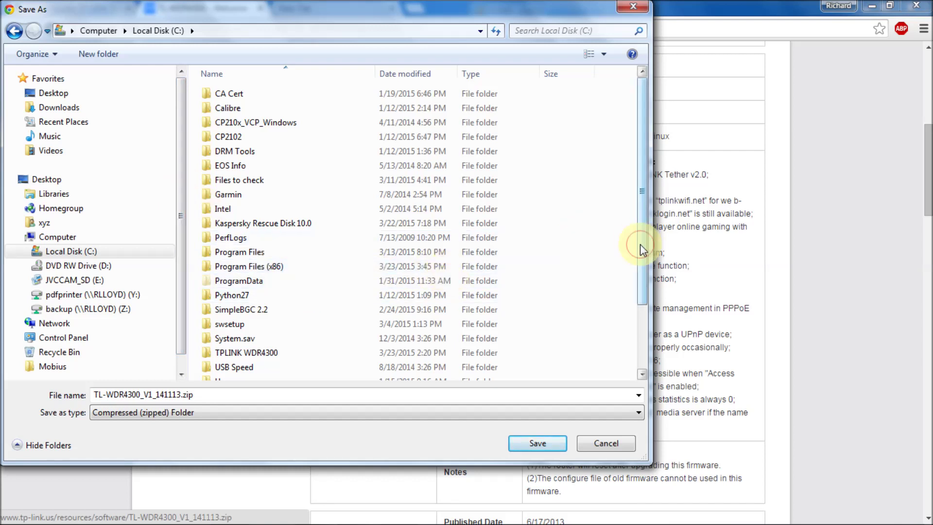
pyautogui.moveTo(639, 243); pyautogui.dragTo(630, 363)
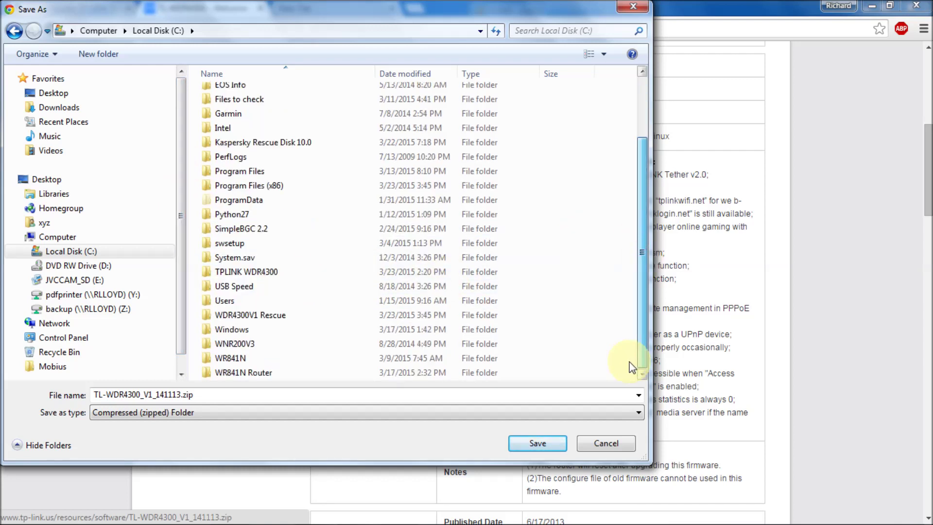
pyautogui.doubleClick(241, 316)
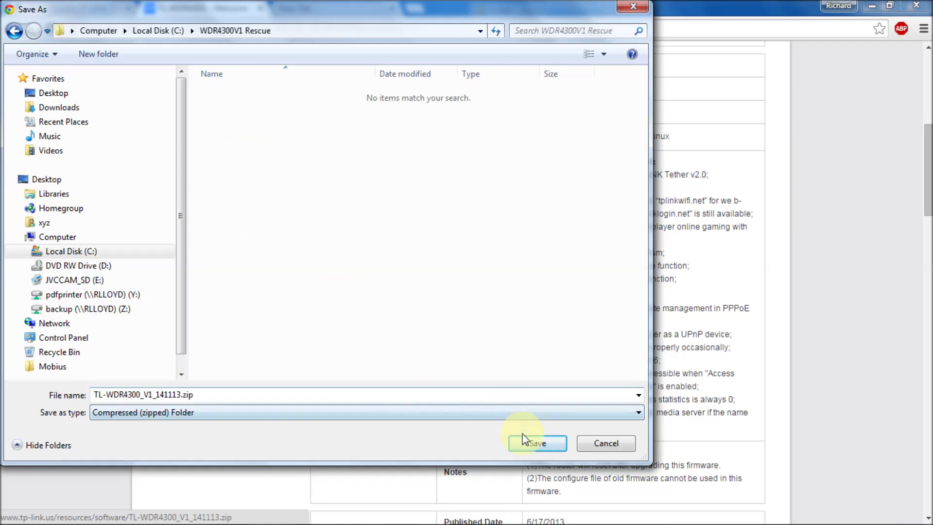
pyautogui.click(529, 444)
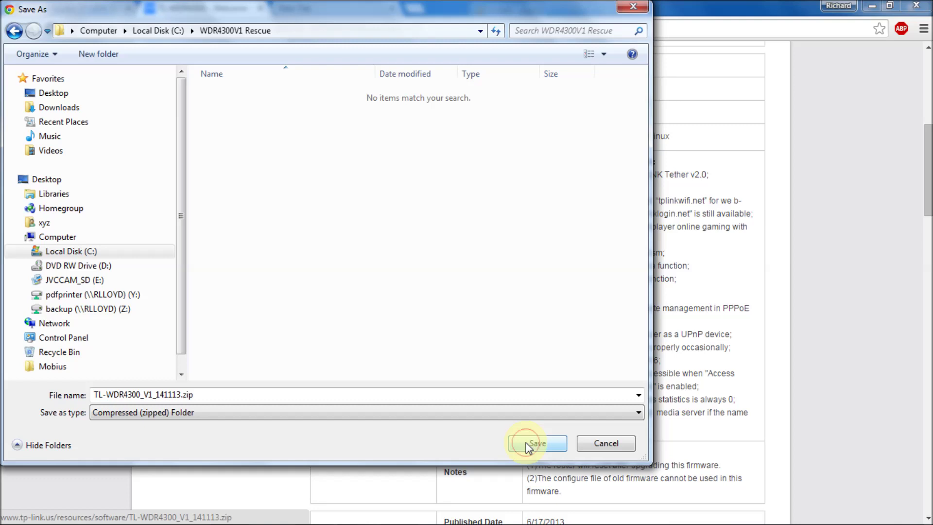
pyautogui.click(528, 445)
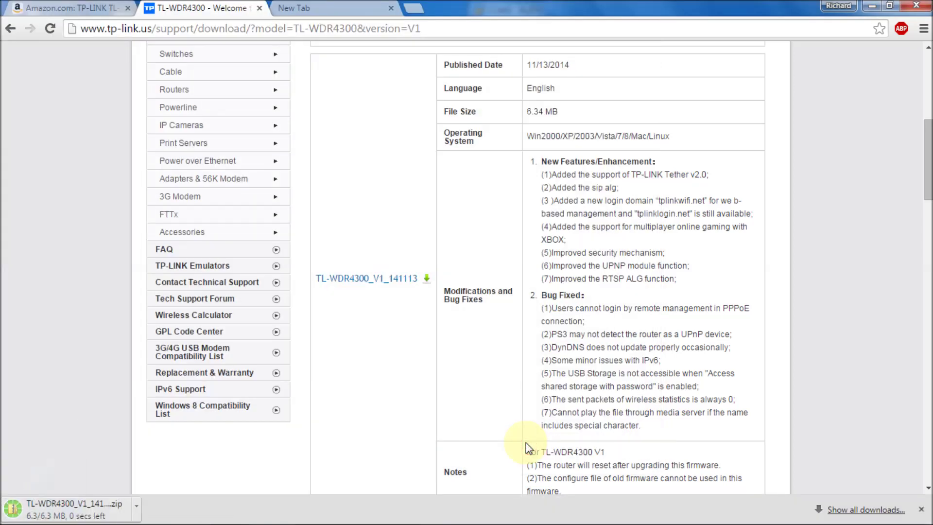
# Step: Open Windows Explorer and browse to Local Disk (C:) > WDR4300V1 Rescue
pyautogui.moveTo(100, 508)
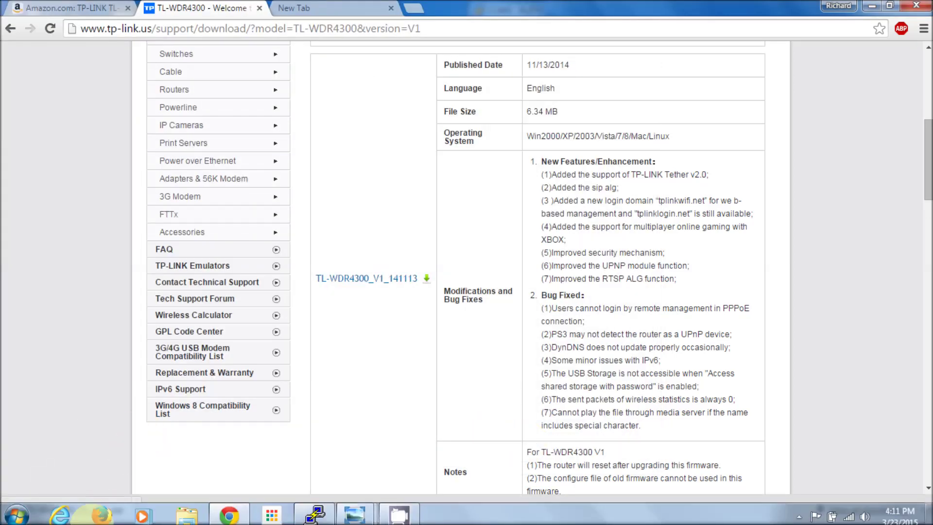
pyautogui.click(193, 518)
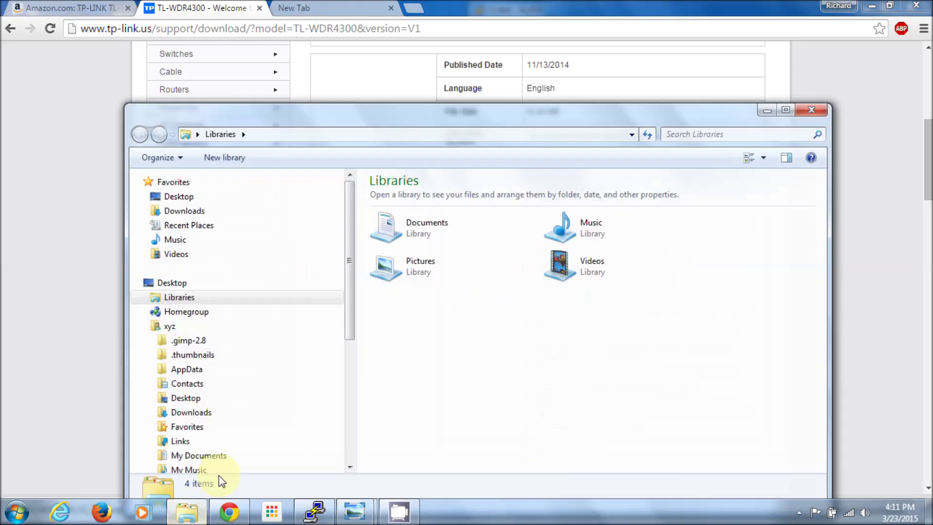
pyautogui.moveTo(349, 273); pyautogui.dragTo(337, 380)
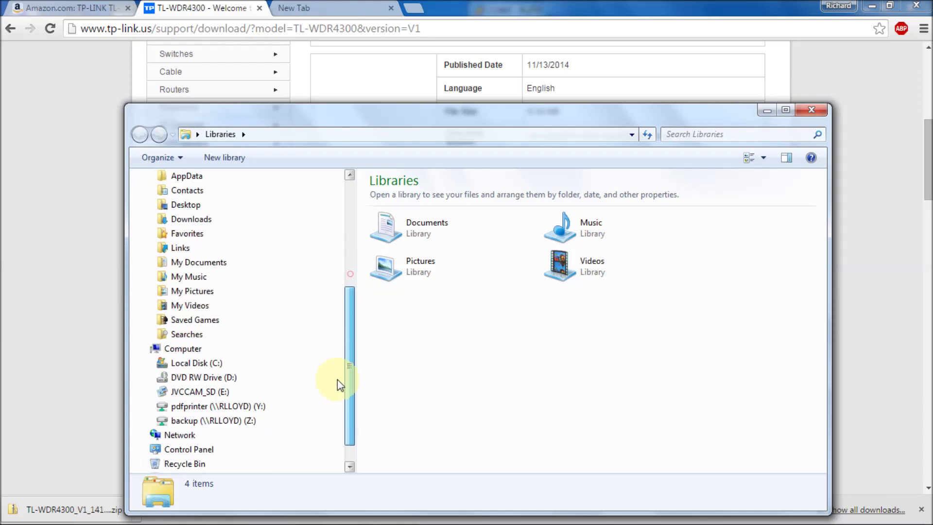
pyautogui.click(171, 364)
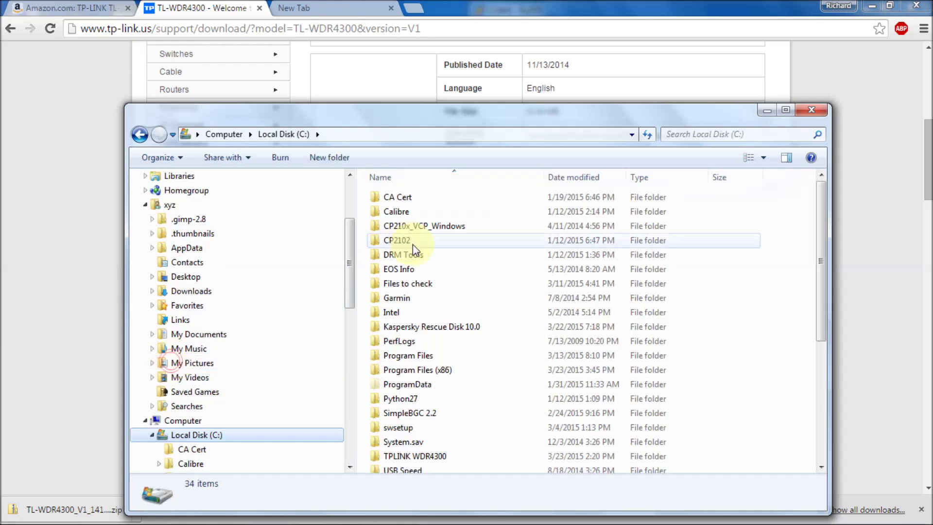
pyautogui.moveTo(349, 267); pyautogui.dragTo(346, 431)
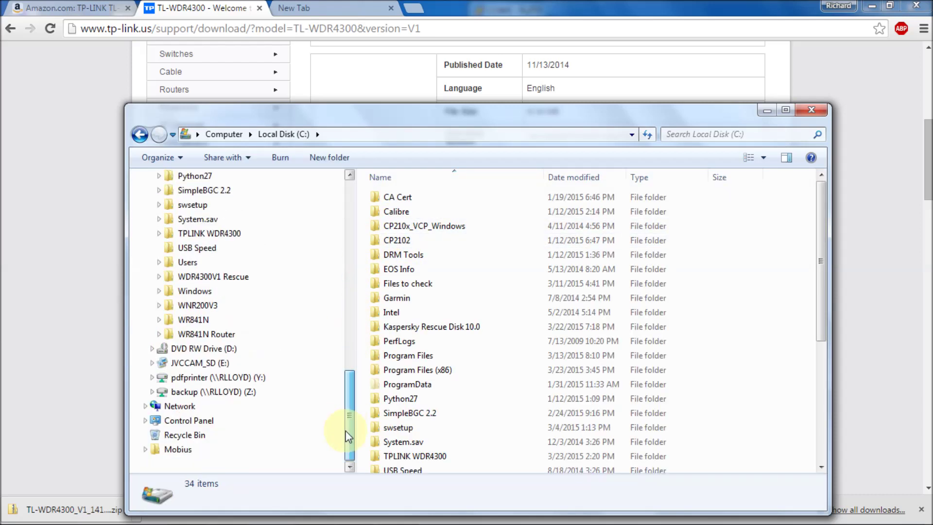
pyautogui.click(217, 277)
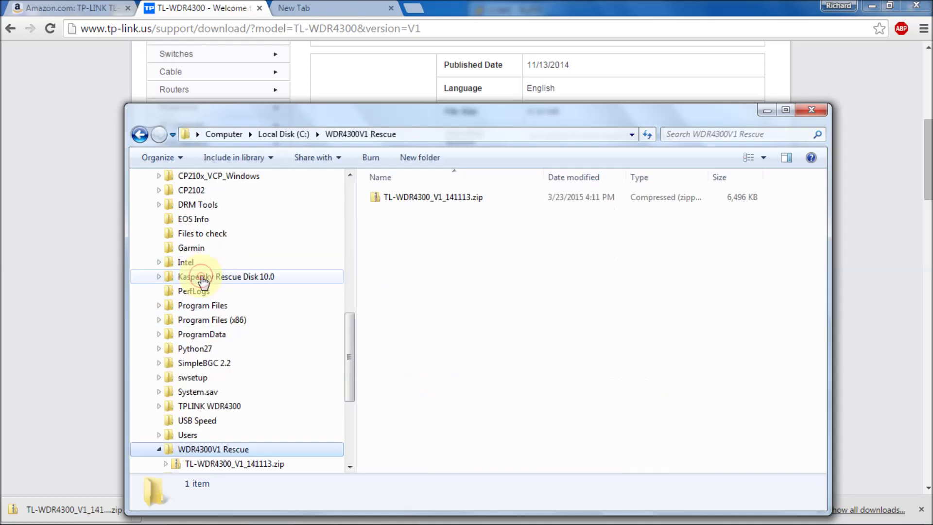
# Step: Extract TL-WDR4300_V1_141113.zip and open the extracted TL-WDR4300_V1_141113 folder
pyautogui.rightClick(443, 199)
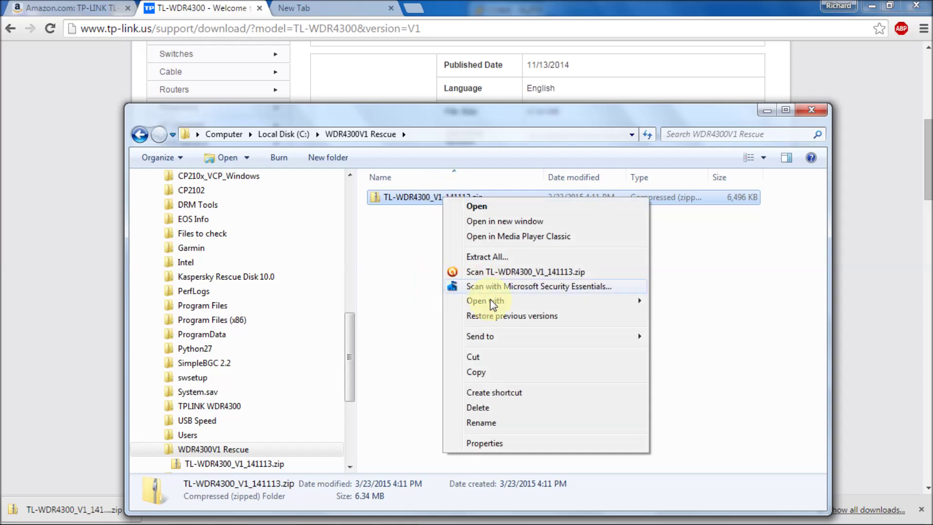
pyautogui.click(474, 429)
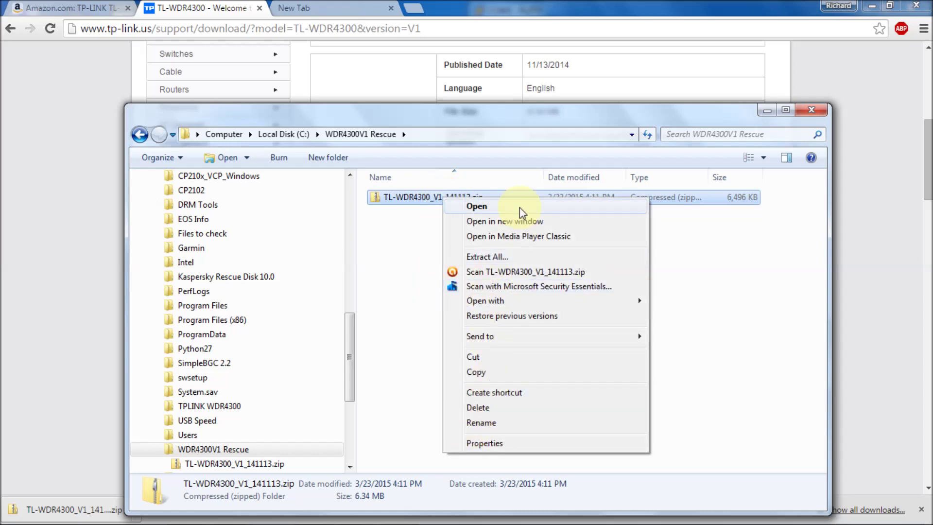
pyautogui.click(499, 257)
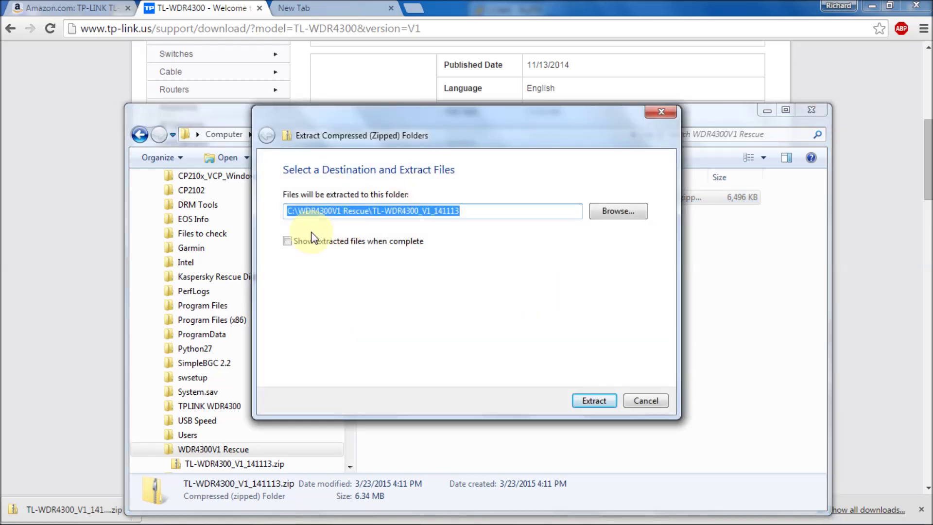
pyautogui.click(285, 242)
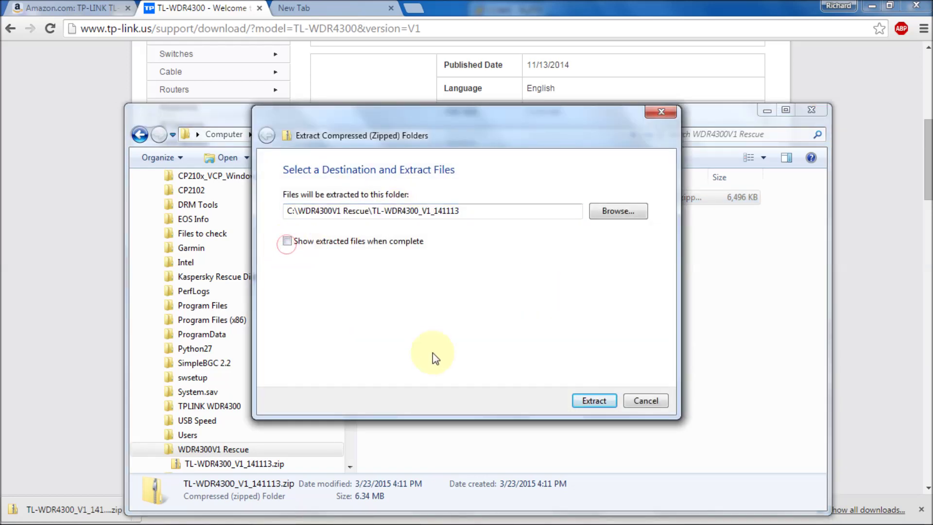
pyautogui.click(595, 403)
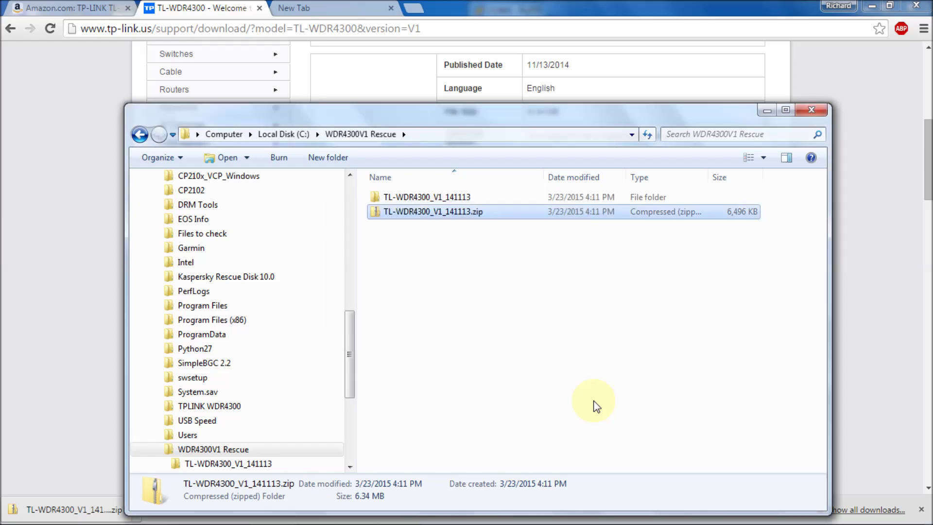
pyautogui.click(451, 197)
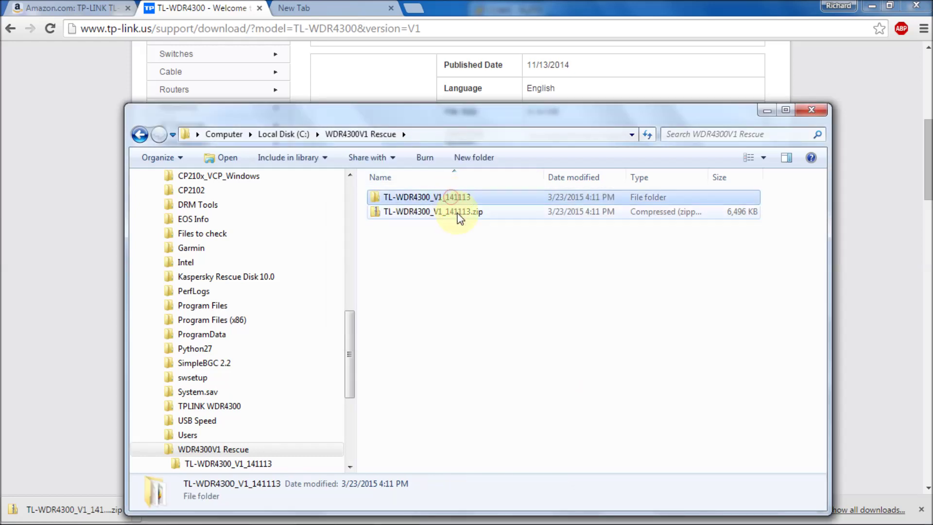
pyautogui.doubleClick(444, 196)
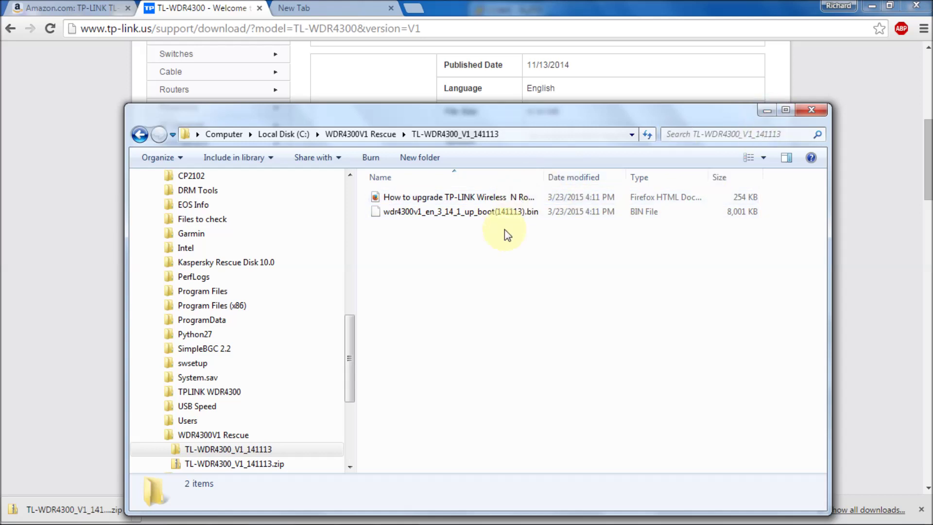
# Step: Minimize Explorer and search Google for 'tftpd' in the new tab
pyautogui.click(766, 111)
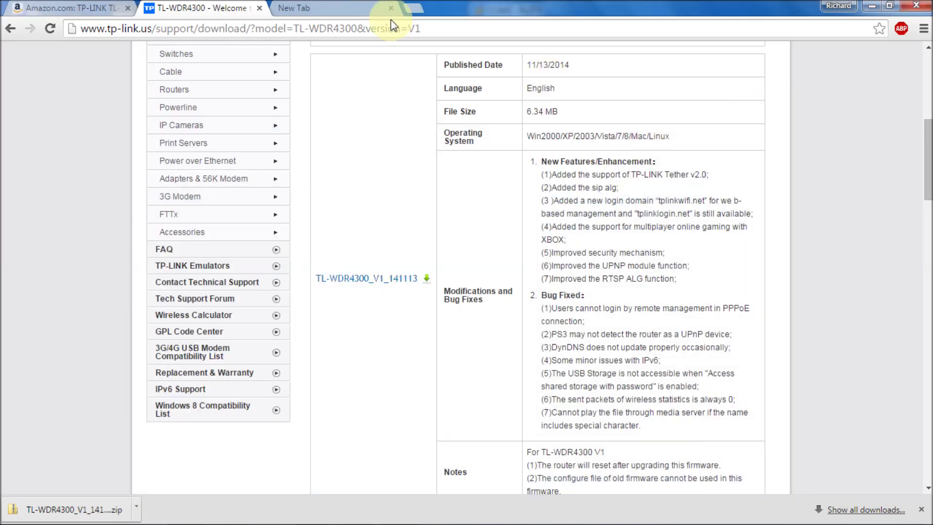
pyautogui.click(348, 10)
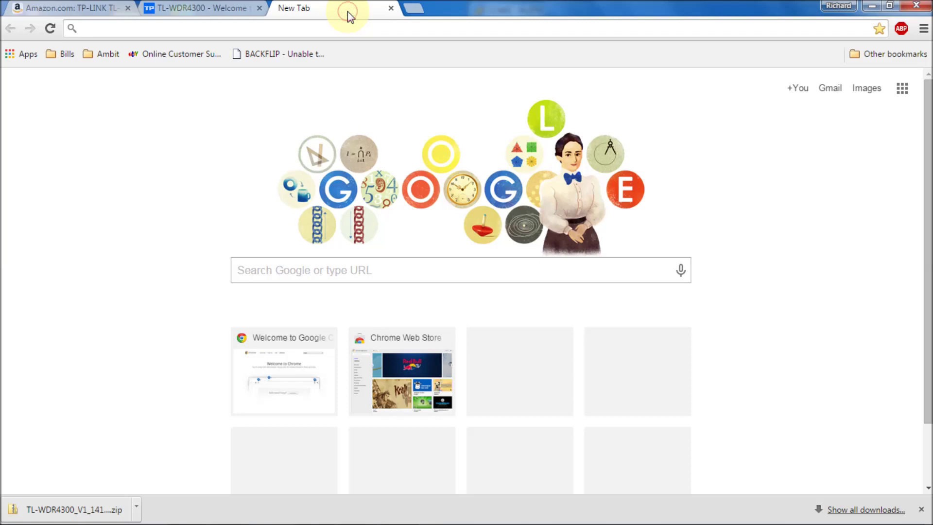
pyautogui.click(336, 31)
pyautogui.write('tftpd')
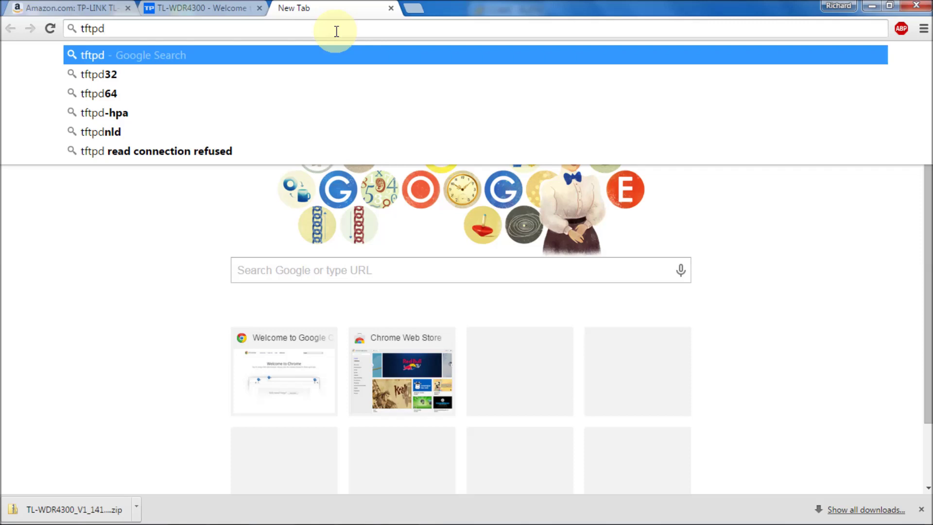
pyautogui.press('Return')
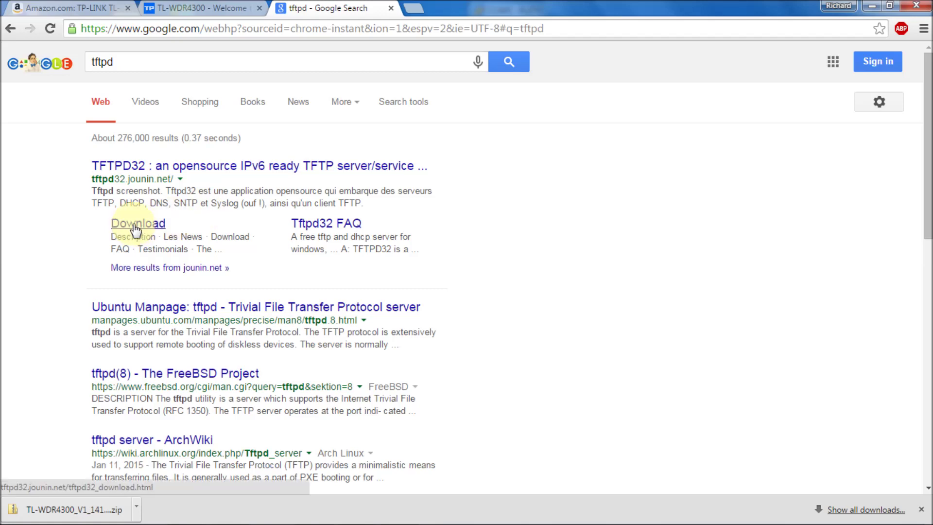
# Step: Download the tftpd32 v4.50 standard edition installer into WDR4300V1 Rescue, then minimize Chrome
pyautogui.click(136, 224)
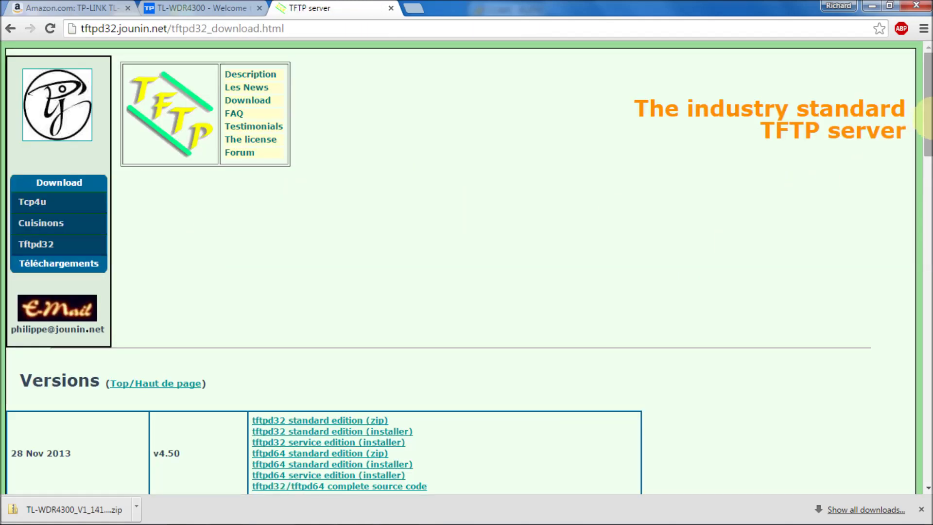
pyautogui.moveTo(928, 123); pyautogui.dragTo(928, 164)
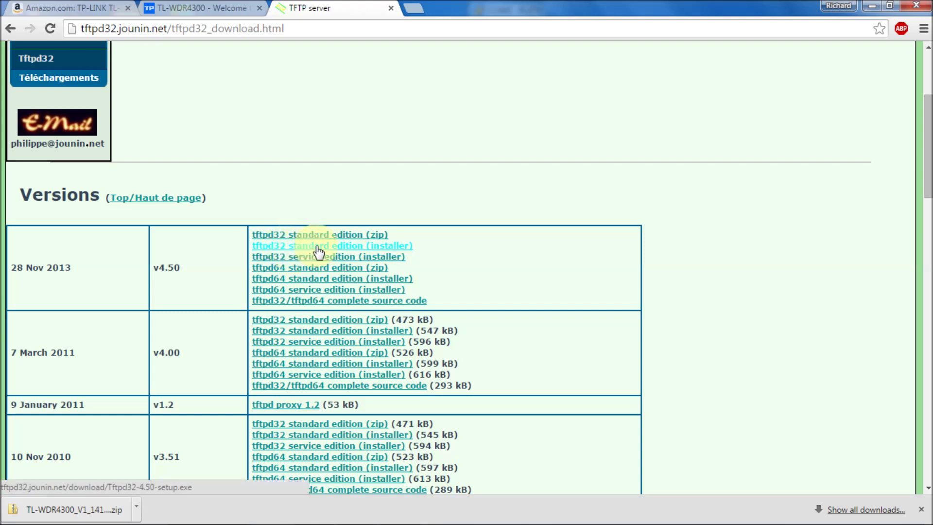
pyautogui.click(394, 252)
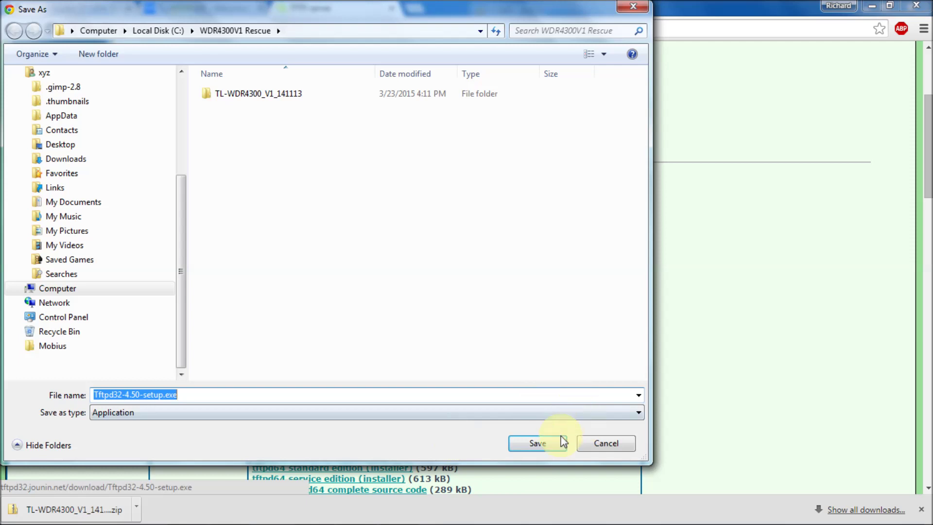
pyautogui.click(541, 447)
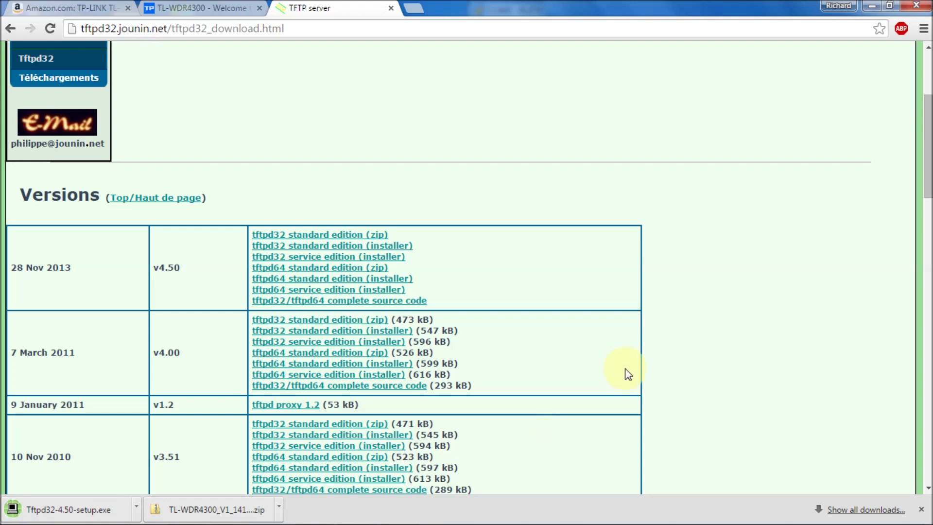
pyautogui.click(872, 8)
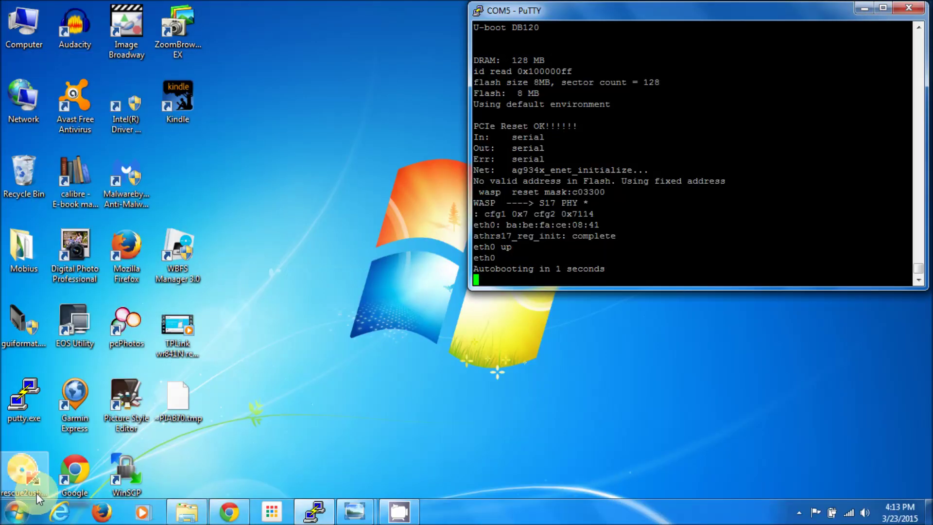
# Step: Restore Explorer, return to WDR4300V1 Rescue and run Tftpd32-4.50-setup.exe
pyautogui.click(187, 515)
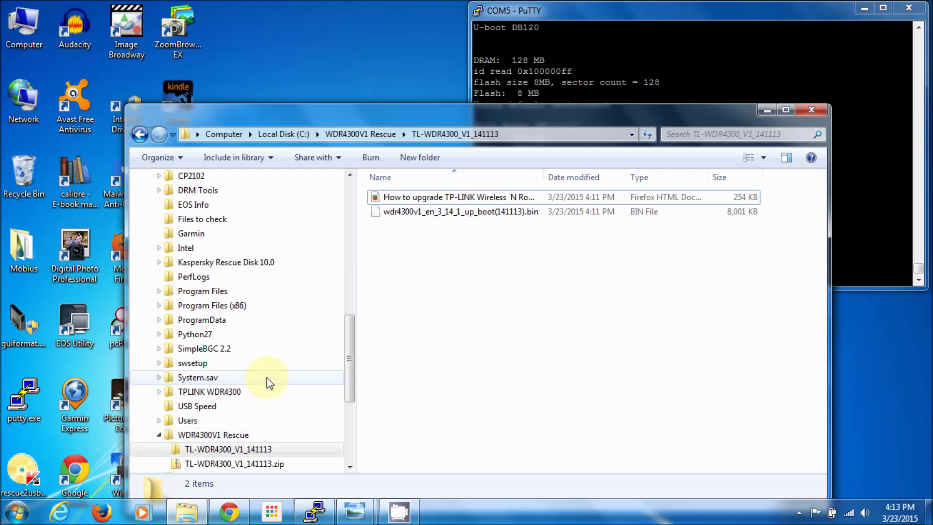
pyautogui.click(347, 136)
pyautogui.click(416, 211)
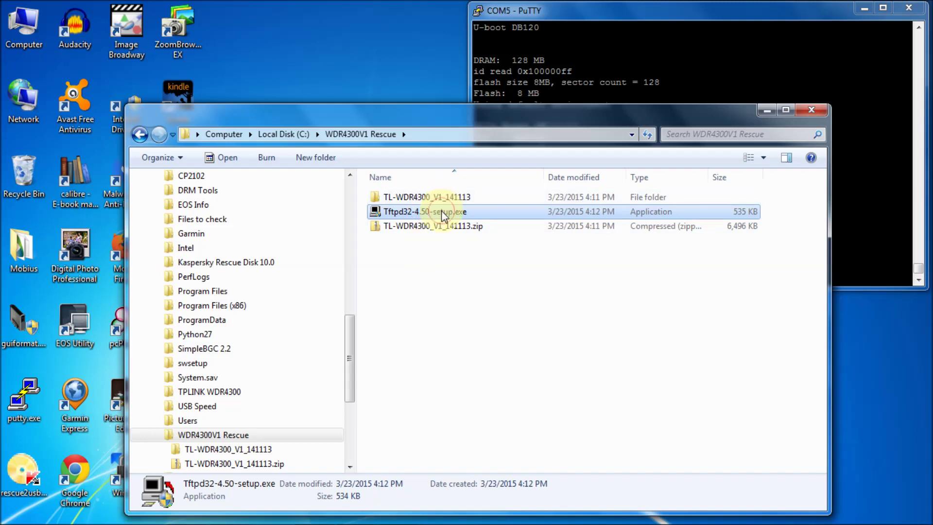
pyautogui.doubleClick(437, 211)
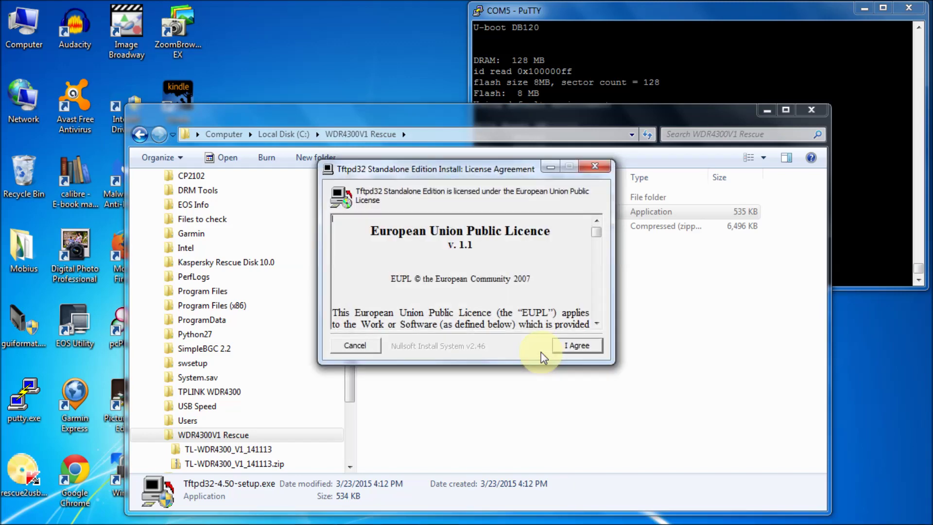
# Step: Accept the licence and install Tftpd32 with default components into C:\Program Files (x86)\Tftpd32, then close the installer
pyautogui.click(588, 348)
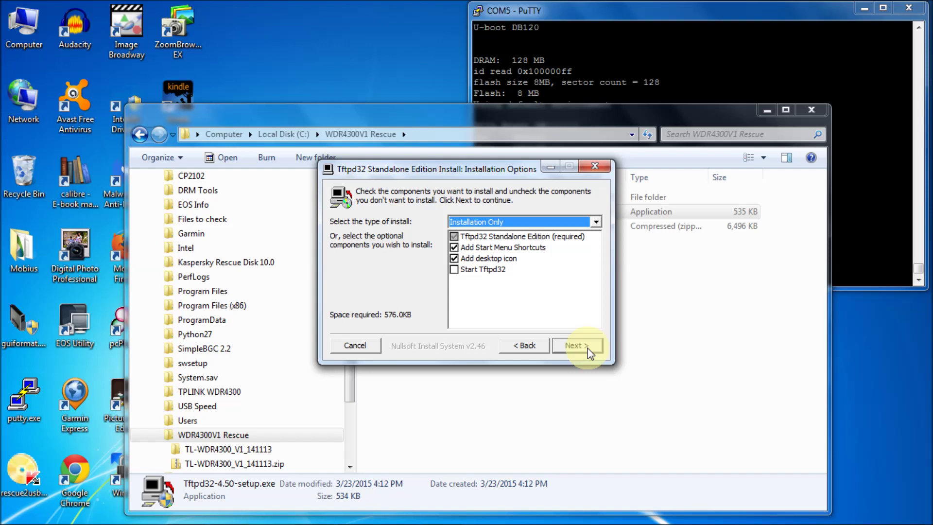
pyautogui.click(587, 348)
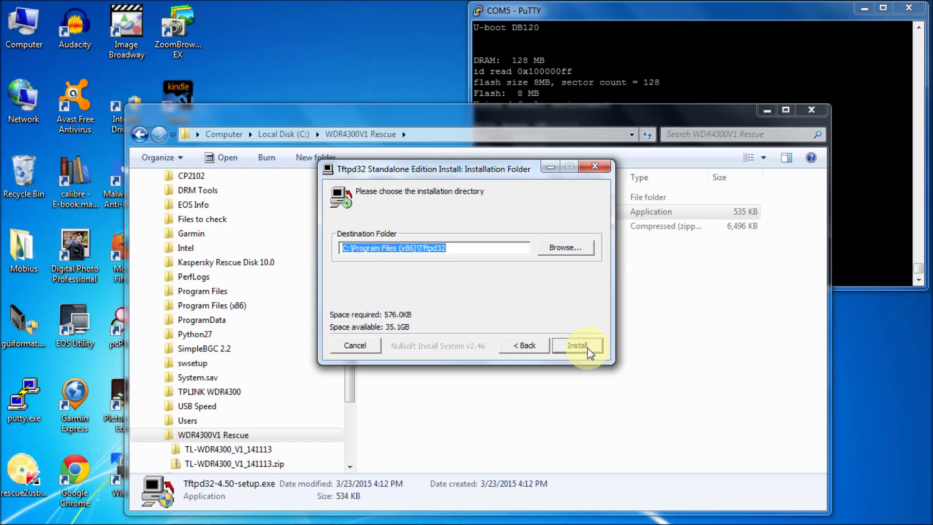
pyautogui.click(588, 348)
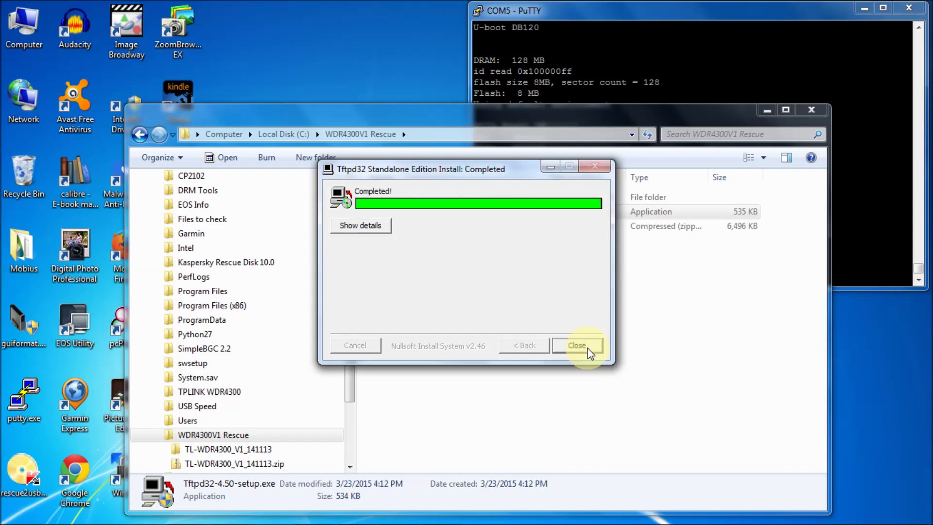
pyautogui.click(588, 350)
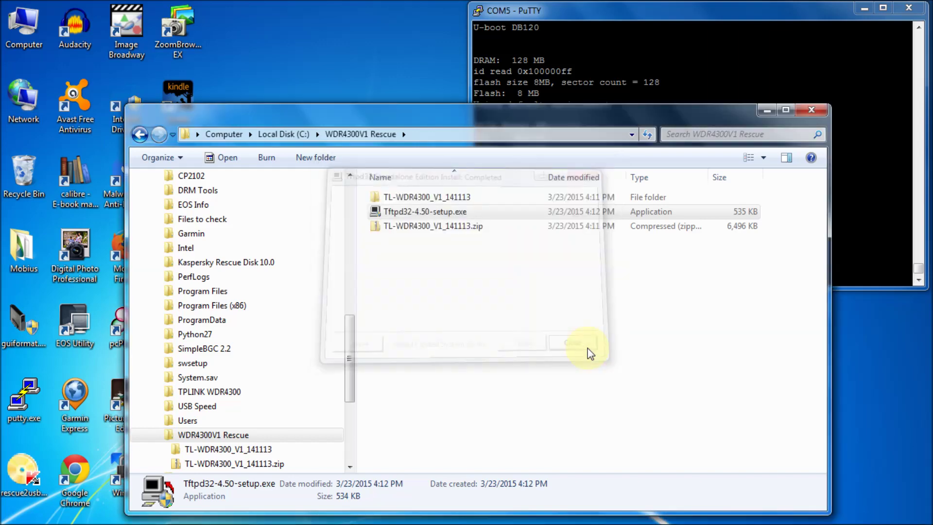
# Step: Minimize Explorer, move the Tftpd32 shortcut to the upper desktop, and bring the PuTTY console forward
pyautogui.click(766, 110)
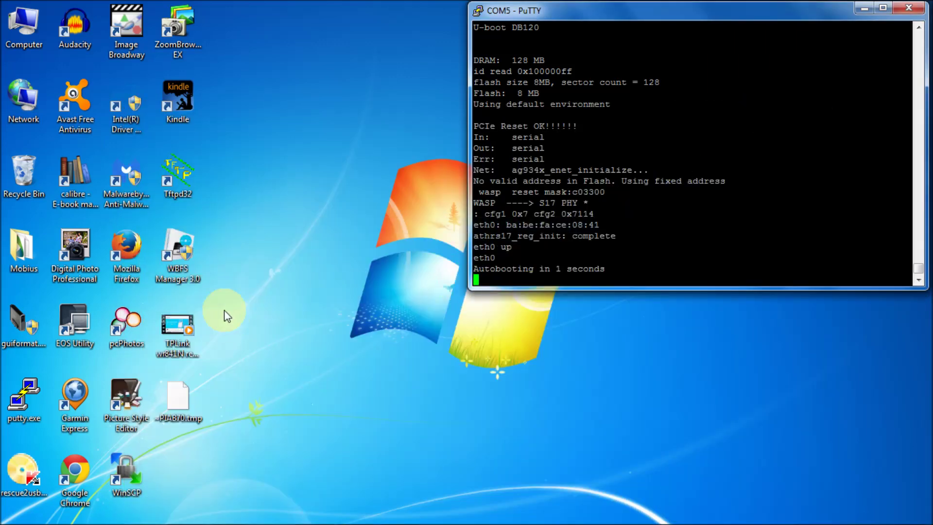
pyautogui.moveTo(184, 187); pyautogui.dragTo(343, 136)
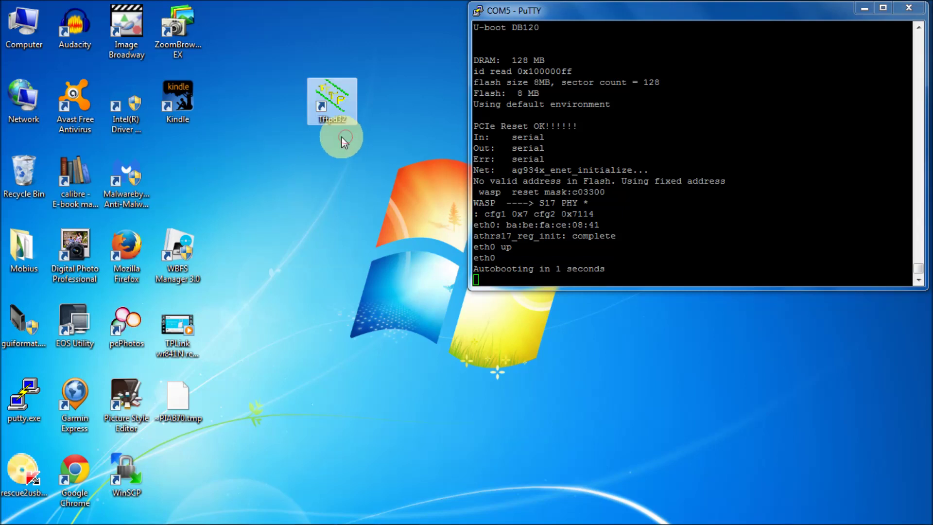
pyautogui.click(334, 86)
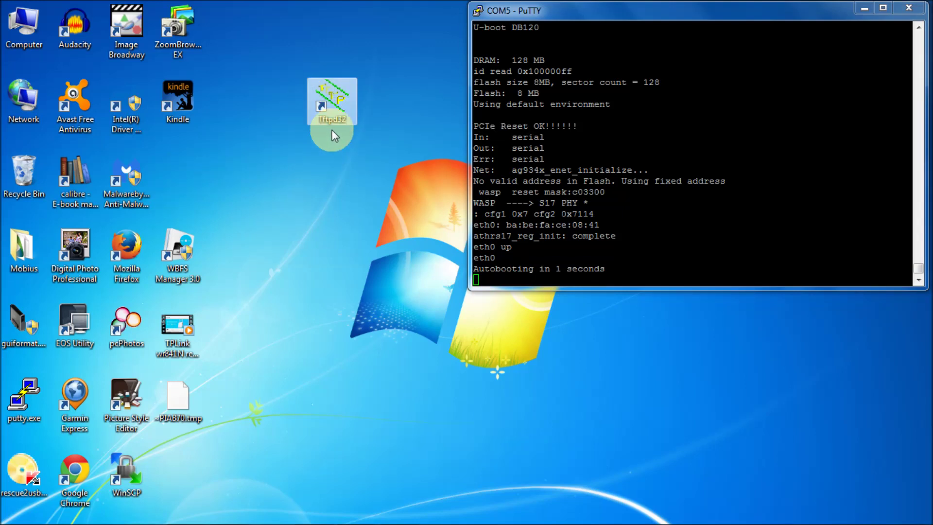
pyautogui.click(916, 268)
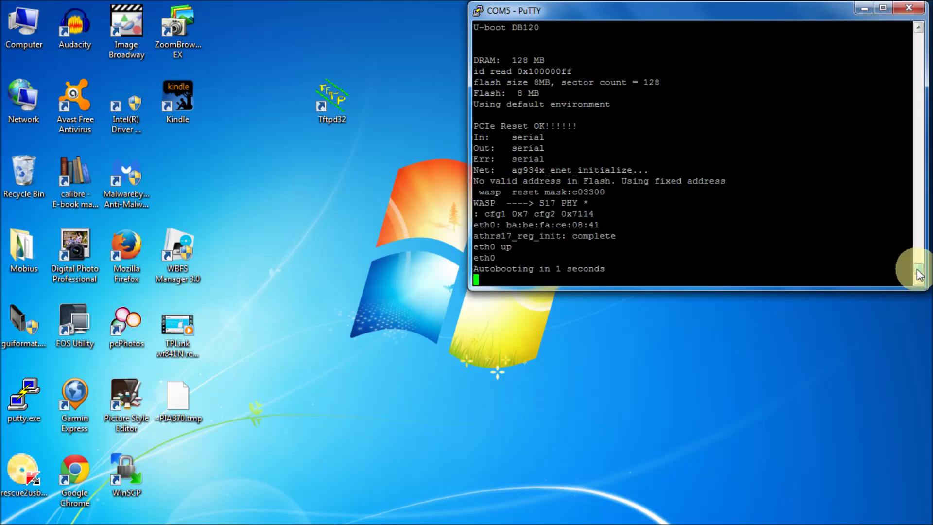
pyautogui.moveTo(917, 268)
pyautogui.mouseDown()
pyautogui.moveTo(915, 209)
pyautogui.moveTo(913, 280)
pyautogui.mouseUp()
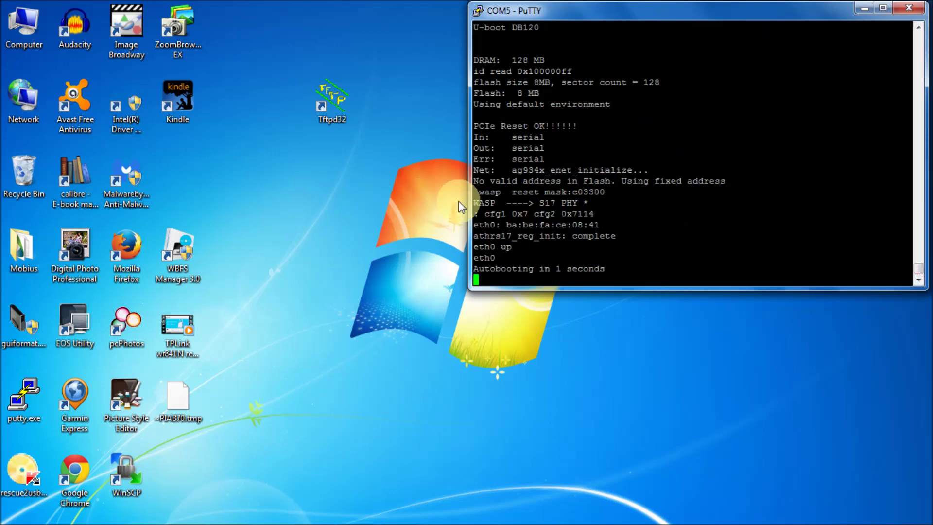
# Step: Reset the PuTTY COM5 terminal, reposition it, and highlight the requested wdr4300v1_tp_recovery.bin file name
pyautogui.rightClick(645, 8)
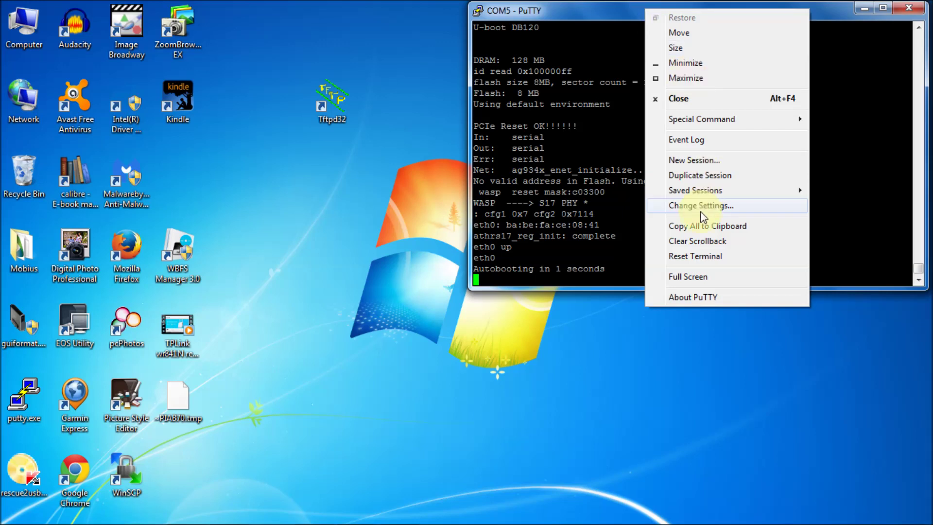
pyautogui.click(704, 258)
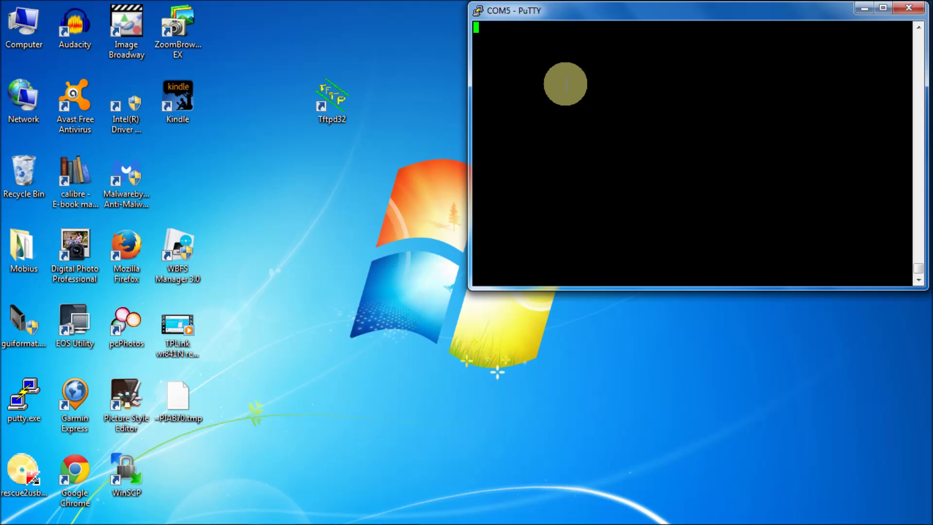
pyautogui.moveTo(722, 13); pyautogui.dragTo(690, 30)
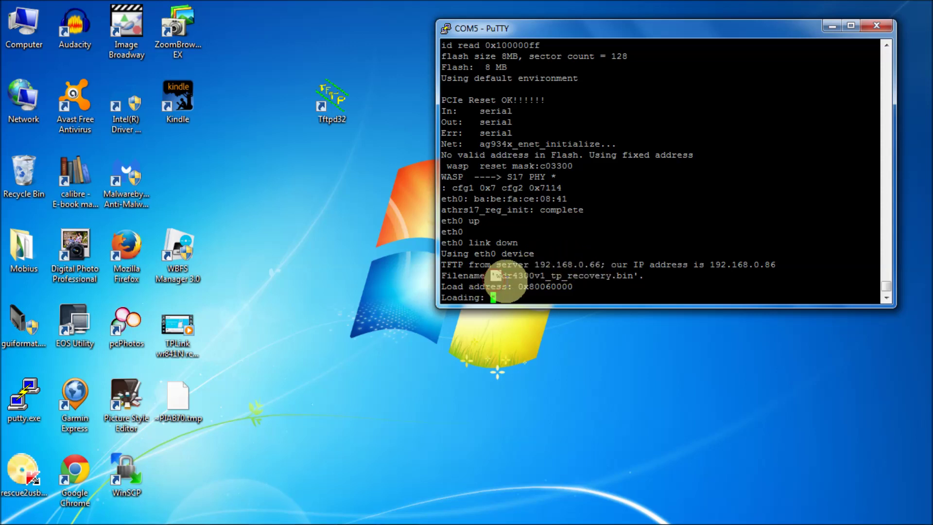
pyautogui.moveTo(492, 276); pyautogui.dragTo(633, 276)
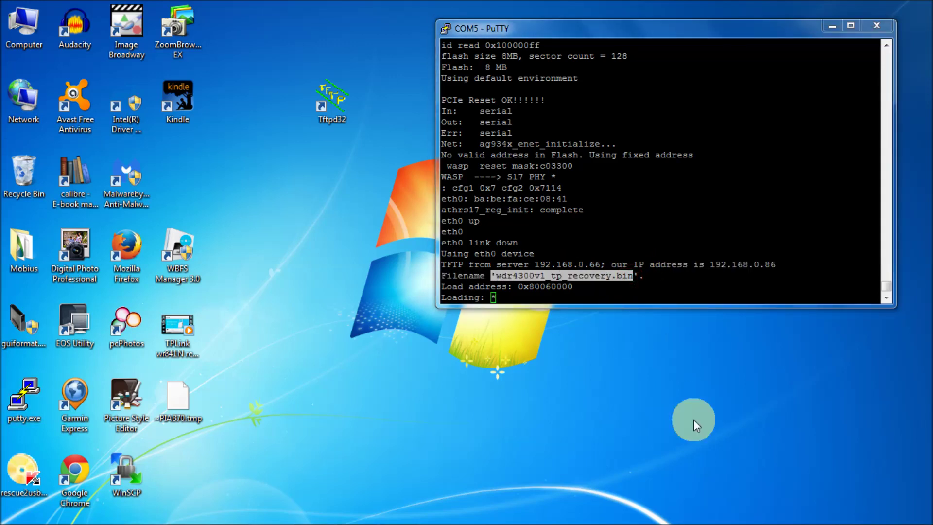
pyautogui.moveTo(707, 523)
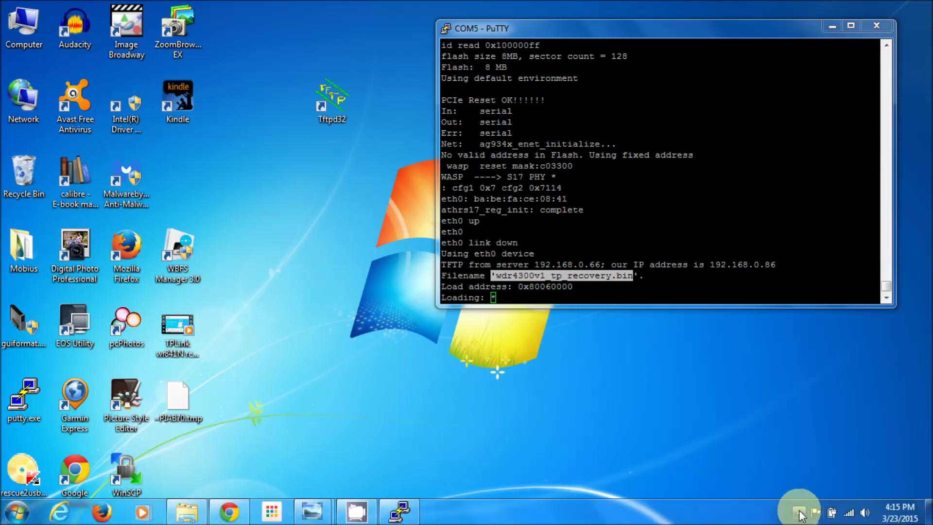
# Step: Disable the Wireless Network Connection (Intel WiFi Link 5100 AGN) from the adapter settings
pyautogui.moveTo(849, 514)
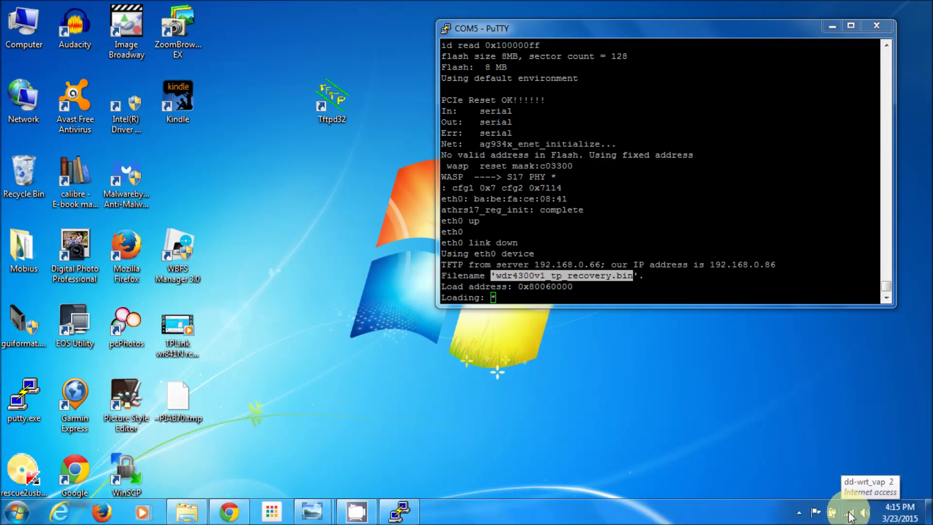
pyautogui.click(850, 514)
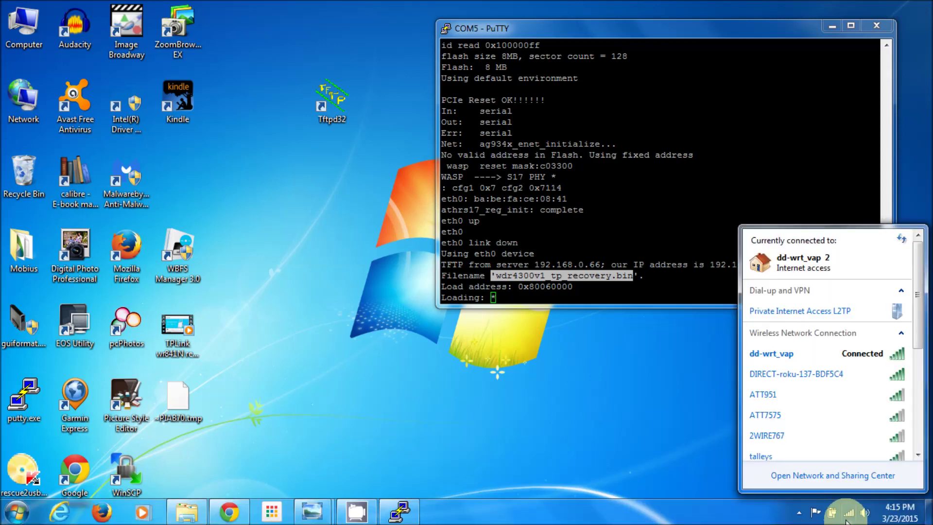
pyautogui.click(833, 476)
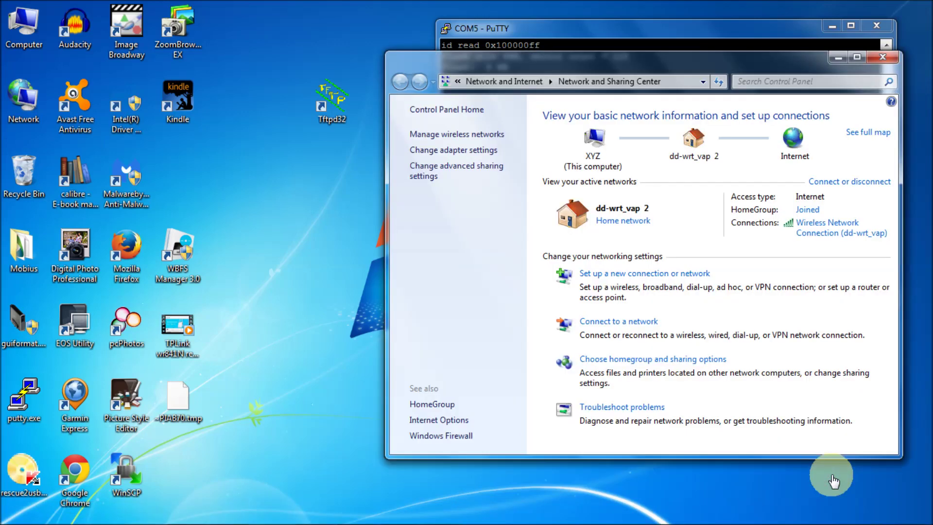
pyautogui.click(460, 155)
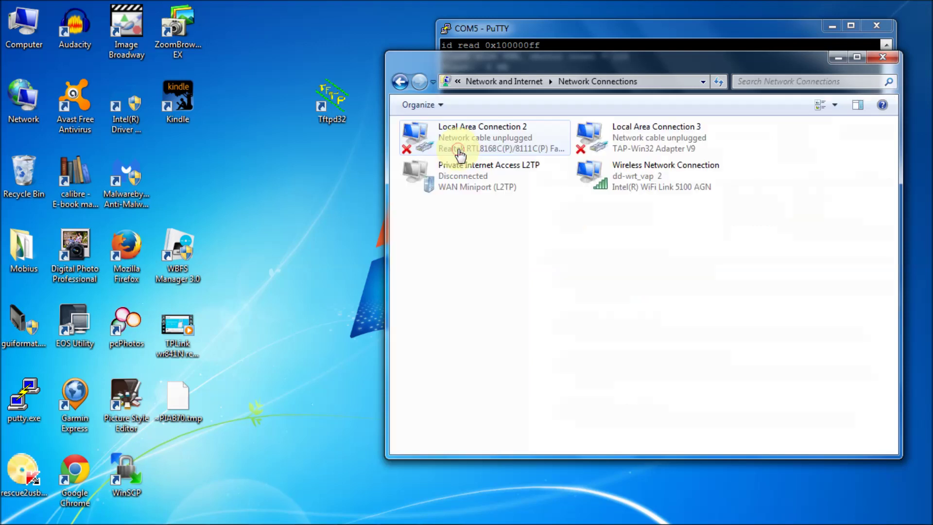
pyautogui.click(630, 172)
pyautogui.rightClick(631, 174)
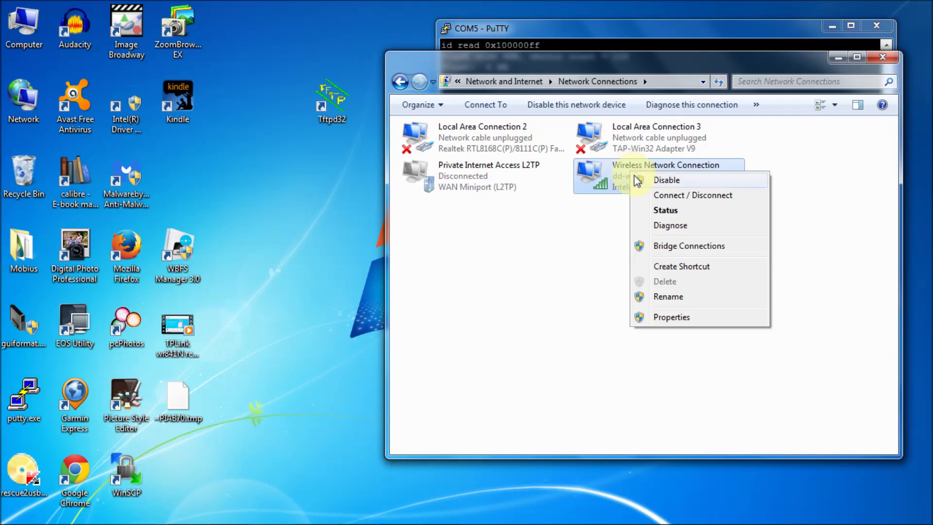
pyautogui.click(669, 179)
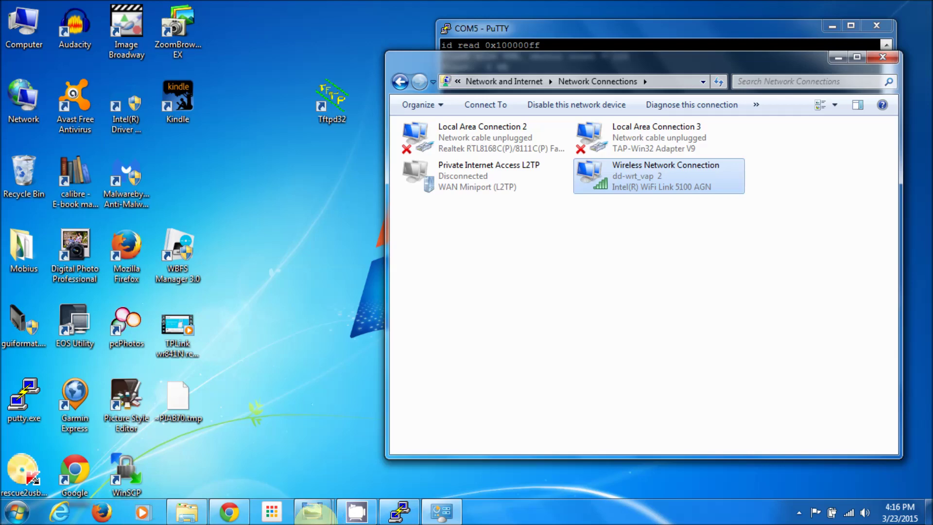
pyautogui.moveTo(321, 510)
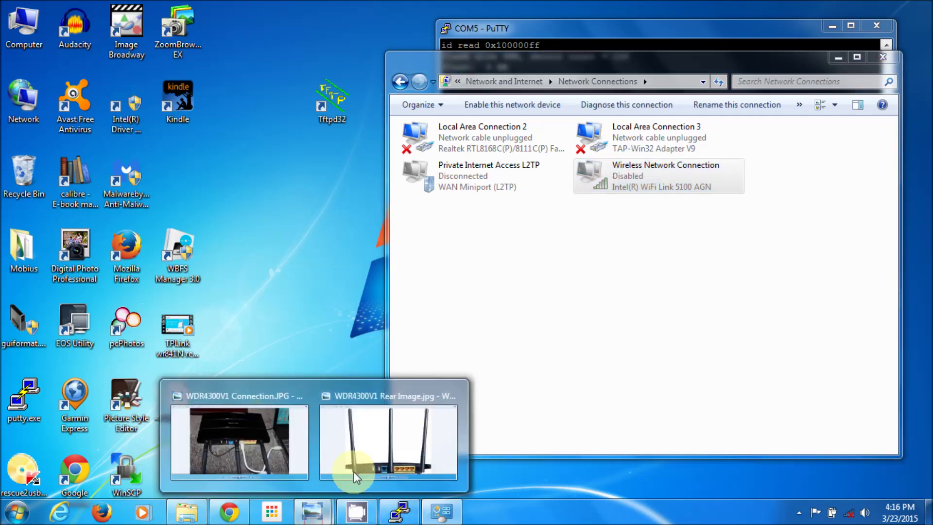
pyautogui.click(267, 442)
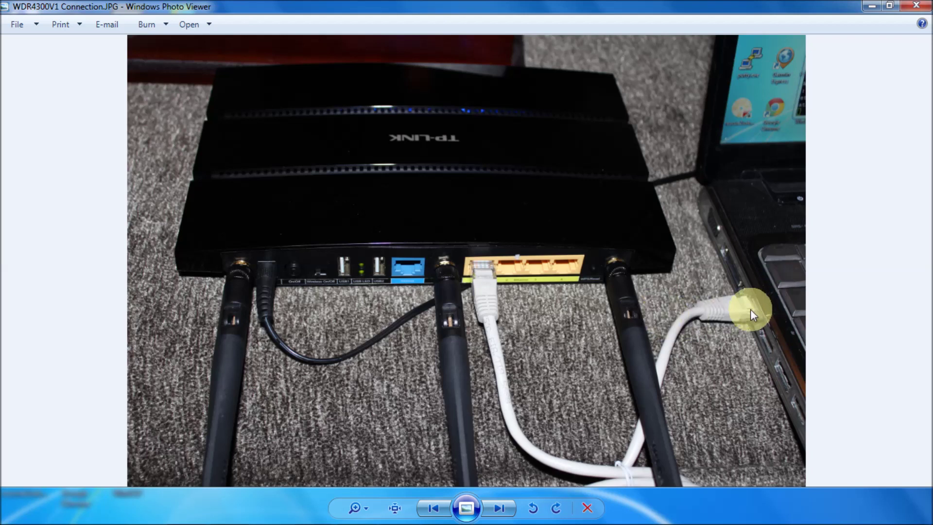
pyautogui.click(868, 9)
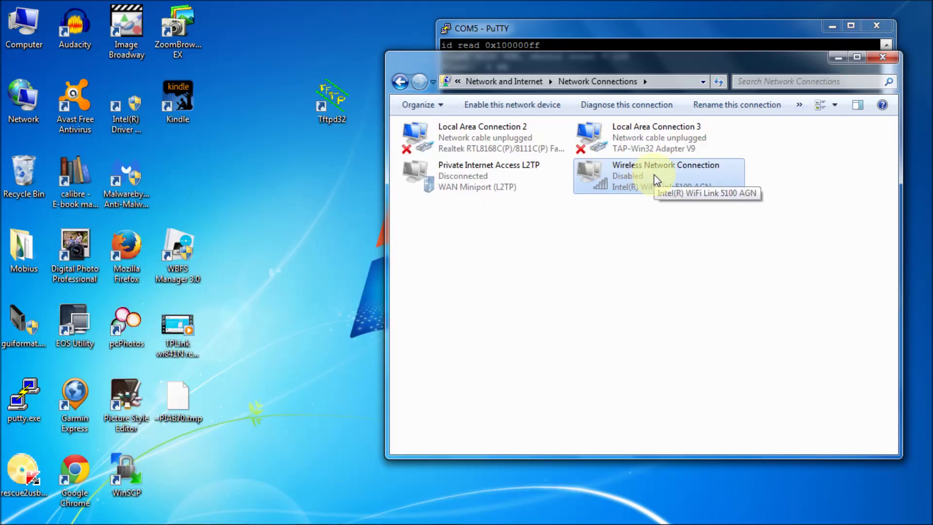
# Step: Select Local Area Connection 2, glance at the boot log, and show the connection's context menu
pyautogui.click(497, 139)
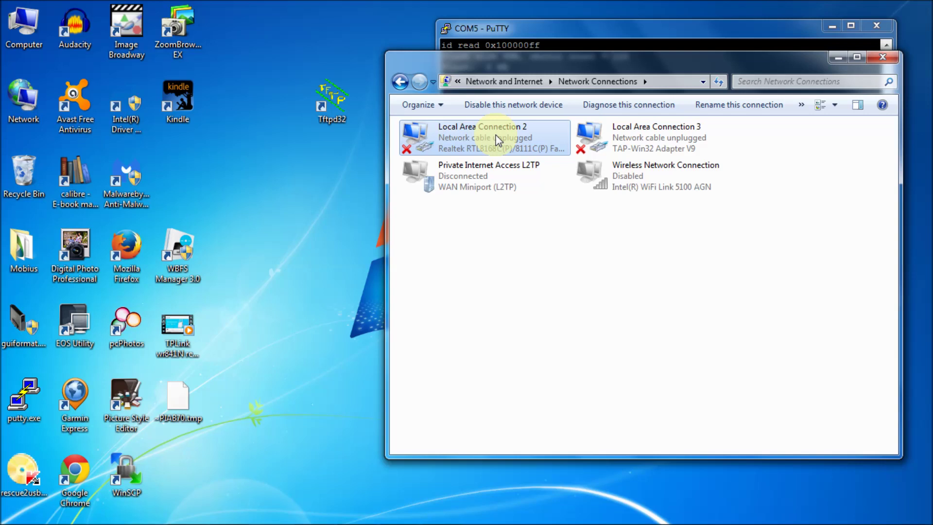
pyautogui.click(559, 28)
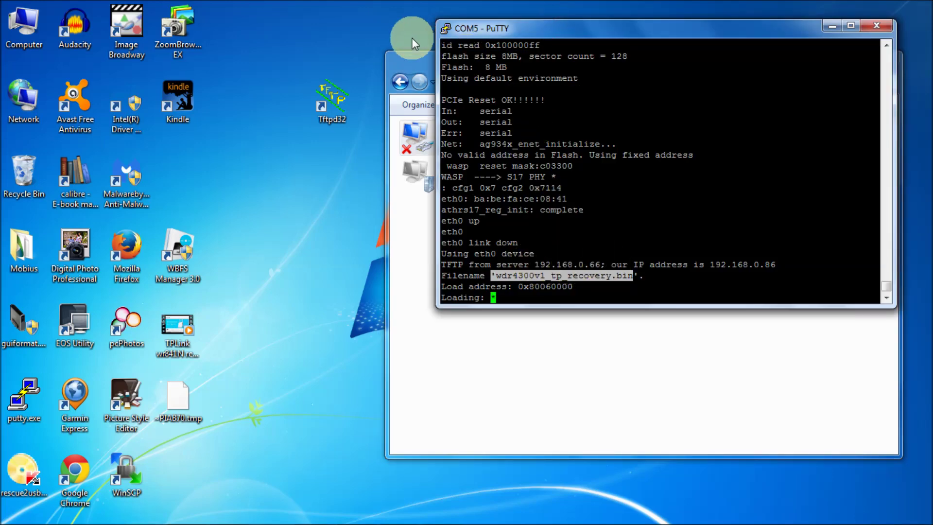
pyautogui.click(415, 58)
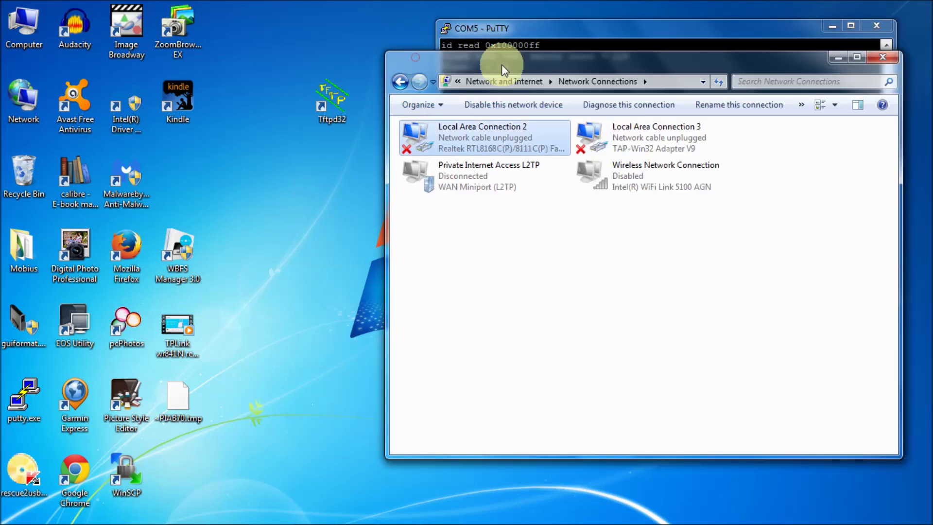
pyautogui.rightClick(494, 131)
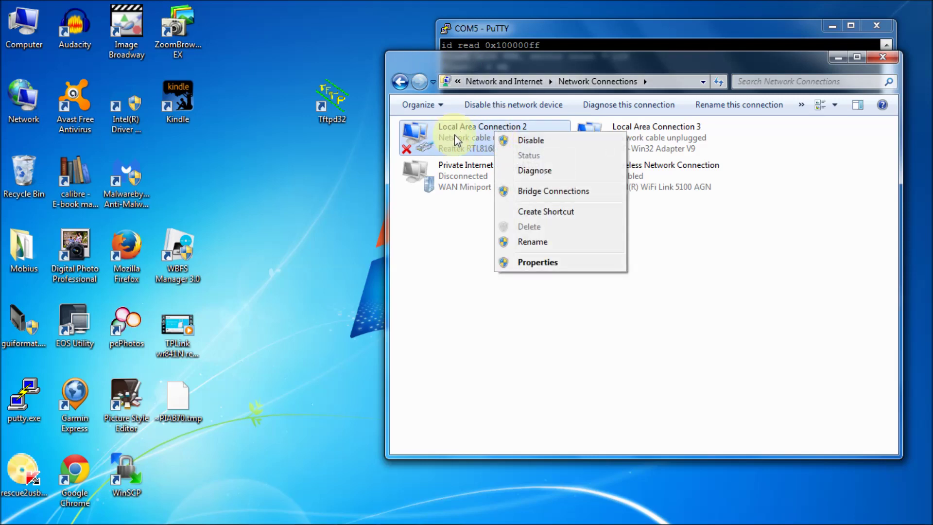
# Step: Set Local Area Connection 2's IPv4 to static 192.168.0.66 with mask 255.255.255.0 and save
pyautogui.click(546, 266)
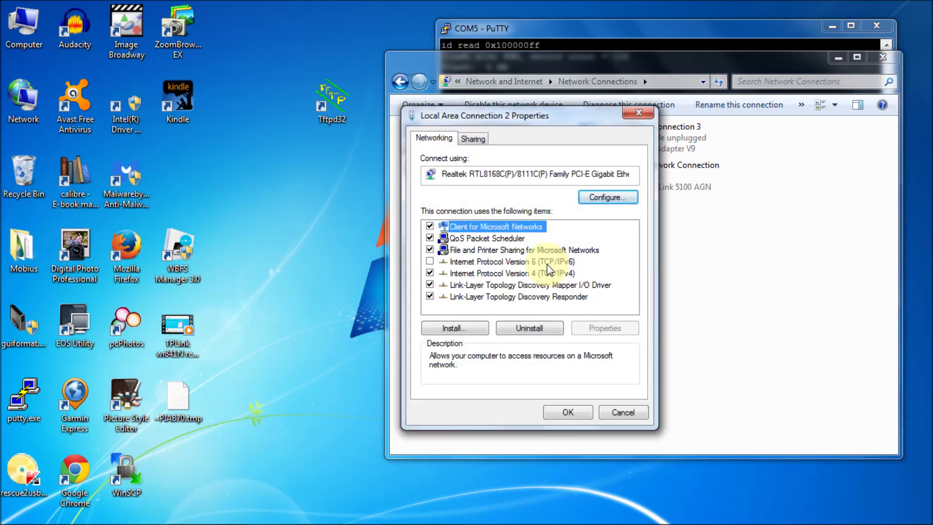
pyautogui.moveTo(566, 111); pyautogui.dragTo(530, 77)
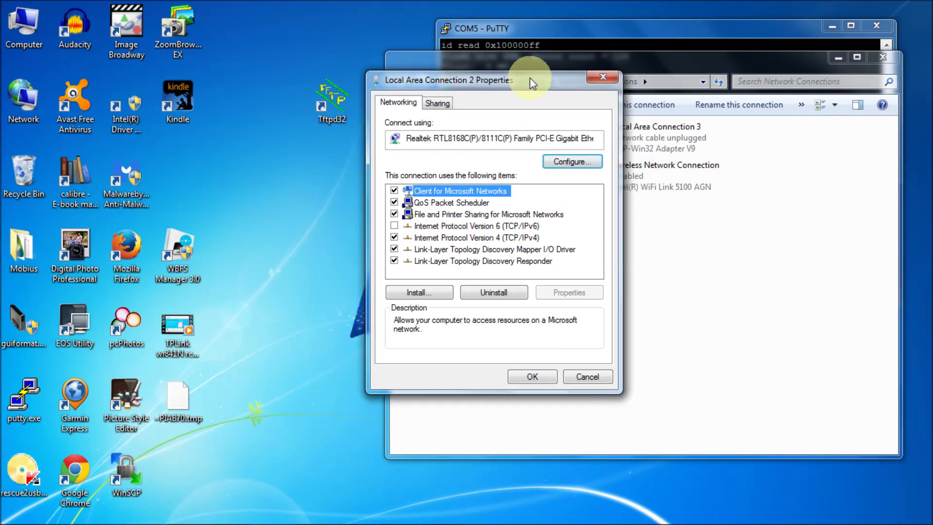
pyautogui.click(482, 237)
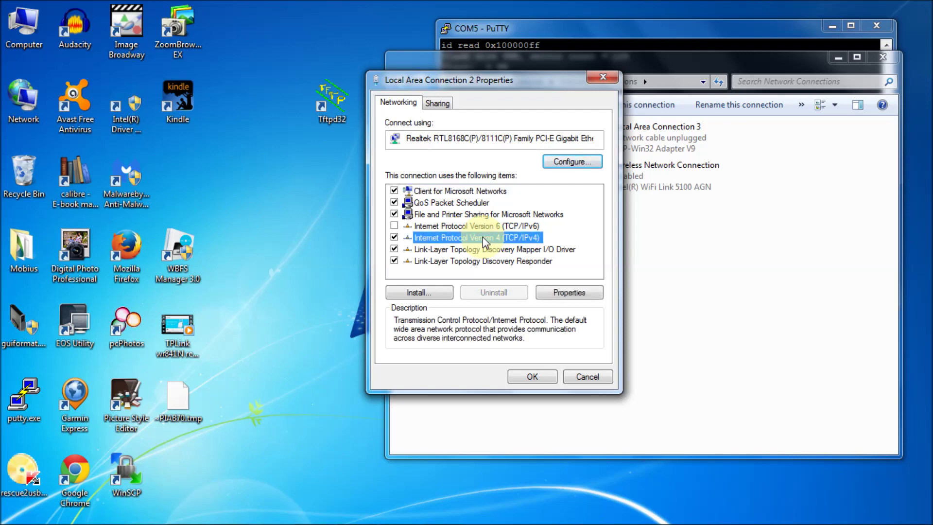
pyautogui.doubleClick(482, 237)
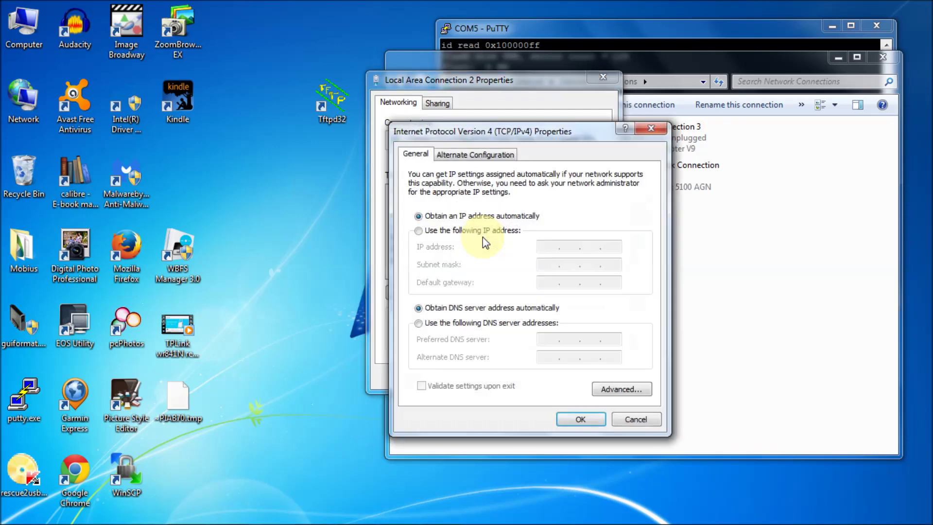
pyautogui.click(434, 231)
pyautogui.click(548, 248)
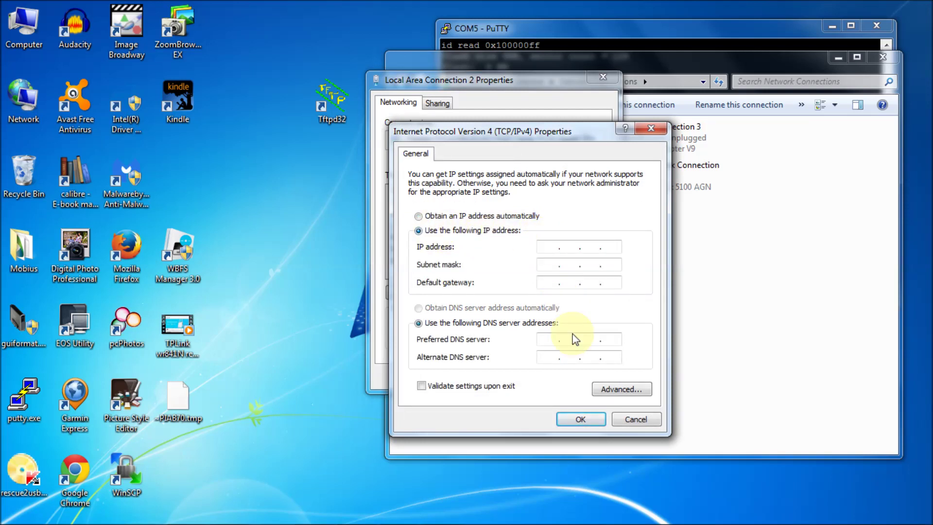
pyautogui.write('192 . 168 . 0 . 66')
pyautogui.click(544, 263)
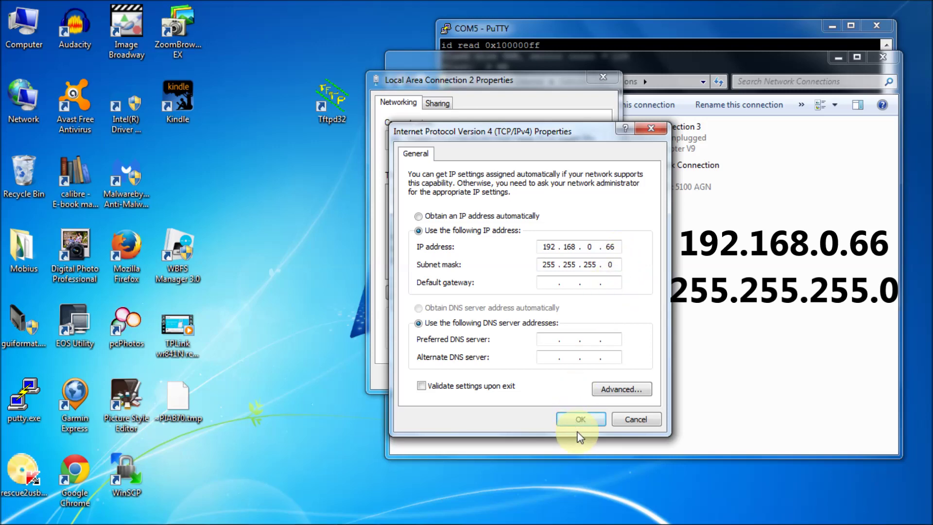
pyautogui.click(580, 419)
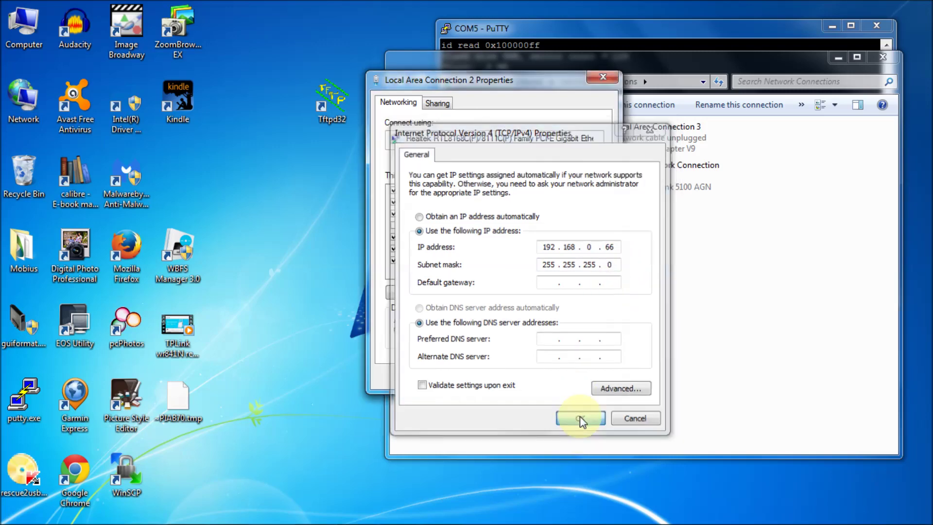
pyautogui.click(543, 378)
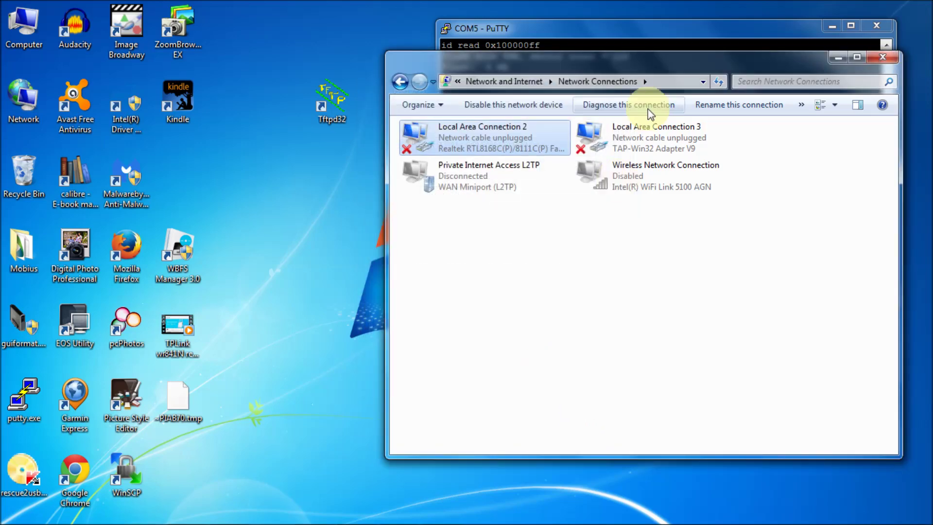
# Step: Hide Network Connections, scroll up the PuTTY boot log, and copy the name wdr4300v1_tp_recovery.bin
pyautogui.moveTo(685, 62); pyautogui.dragTo(680, 234)
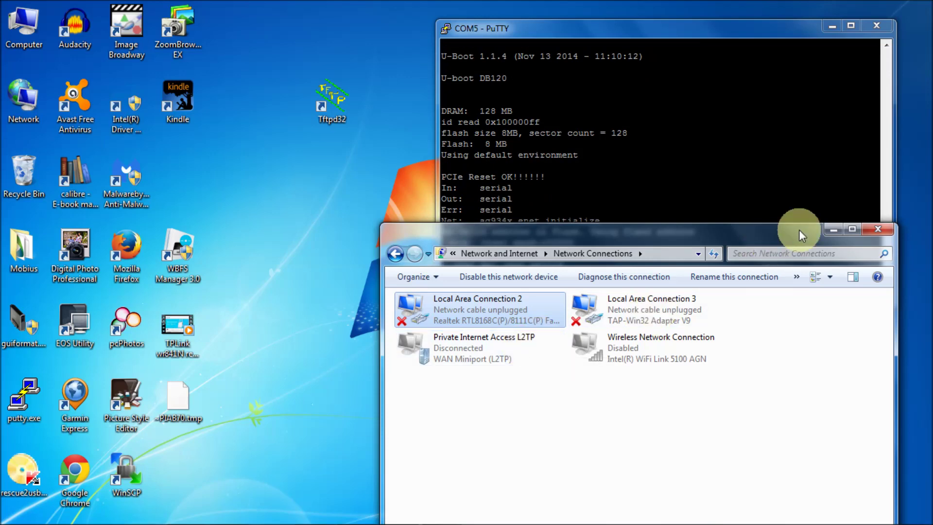
pyautogui.click(831, 229)
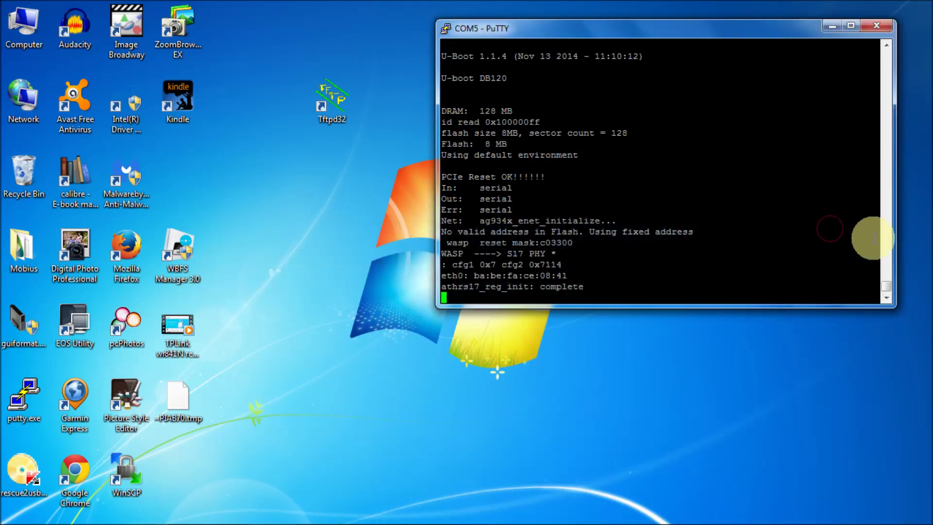
pyautogui.scroll(9, 886, 231)
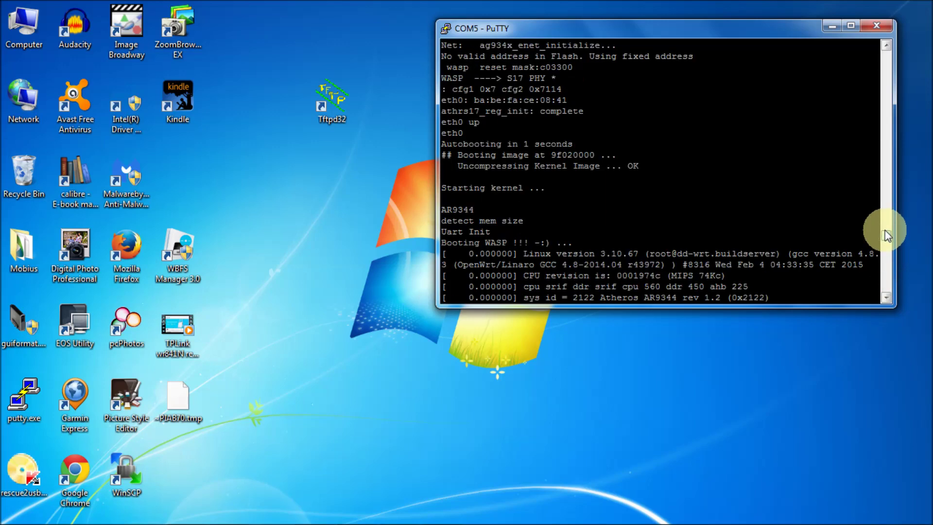
pyautogui.scroll(3, 886, 228)
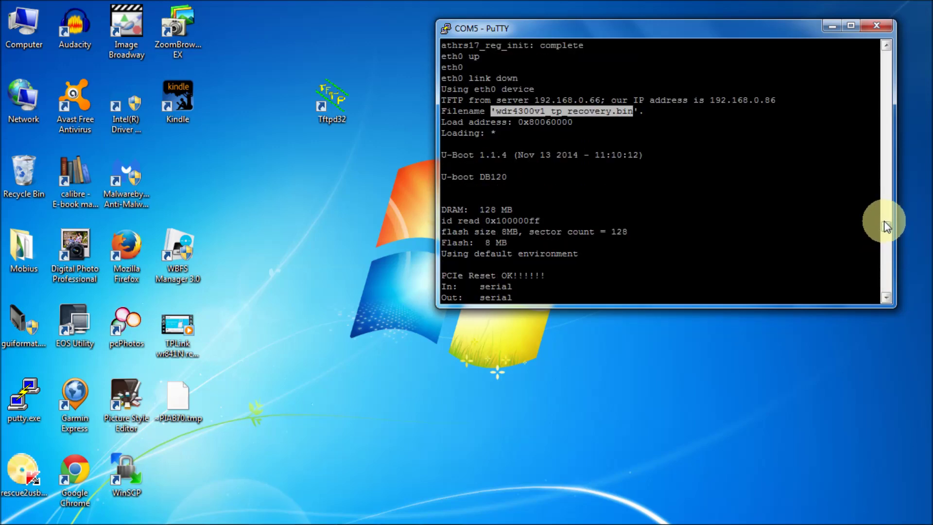
pyautogui.scroll(3, 886, 227)
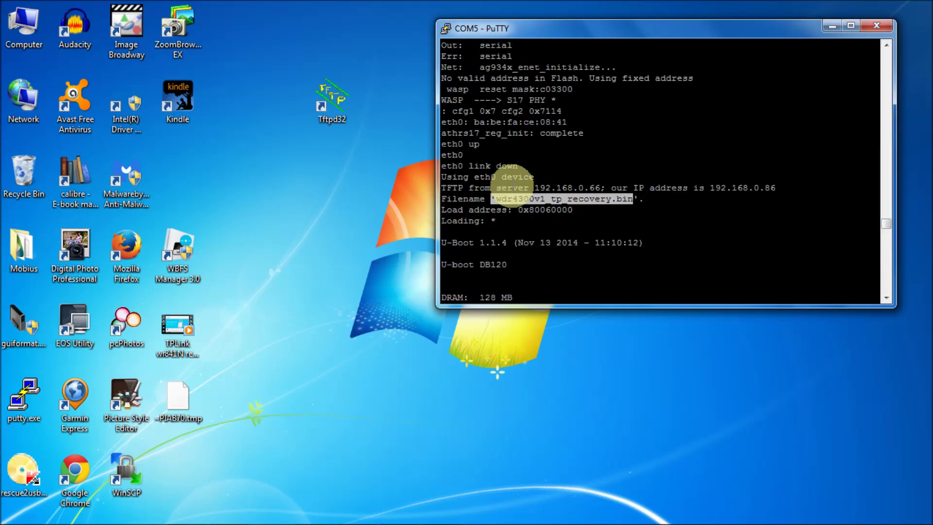
pyautogui.click(503, 198)
pyautogui.moveTo(503, 198); pyautogui.dragTo(634, 198)
# Step: Paste wdr4300v1_tp_recovery.bin into a new Notepad document, select the name, and minimize Notepad
pyautogui.moveTo(336, 524)
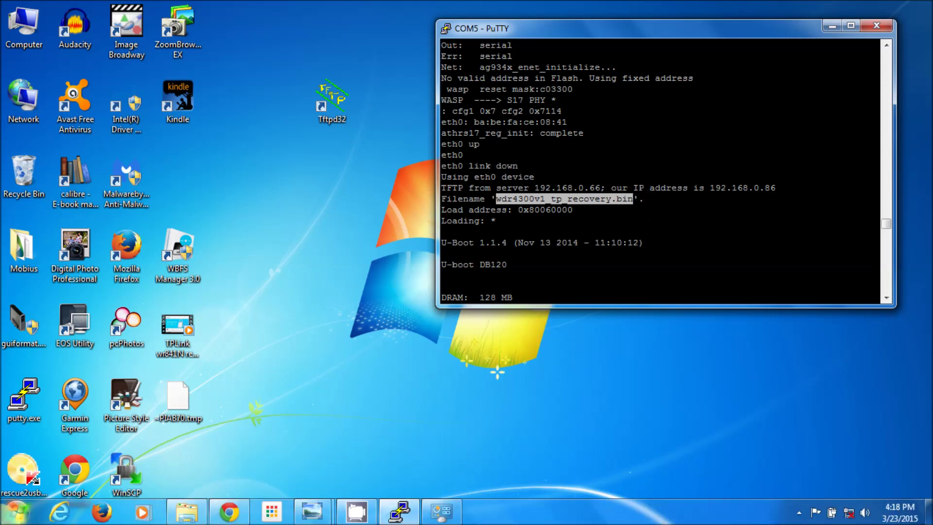
pyautogui.click(15, 511)
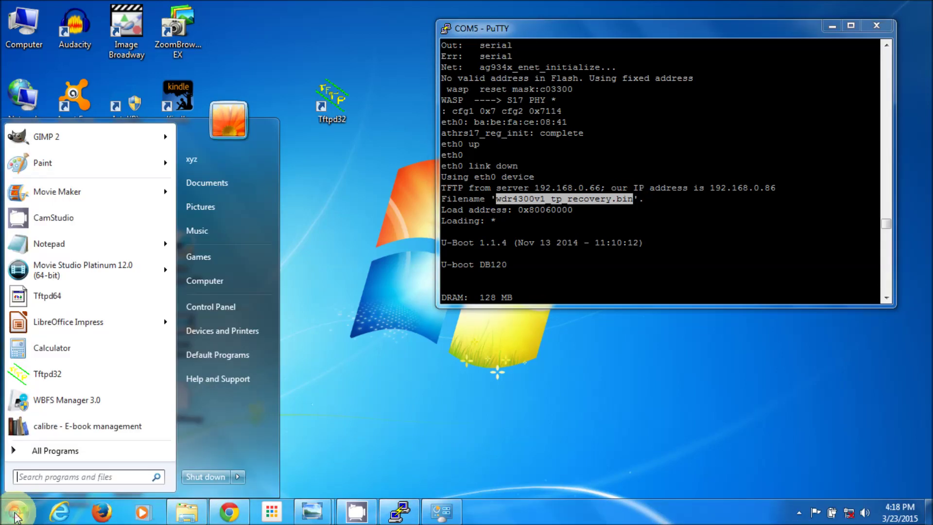
pyautogui.click(57, 244)
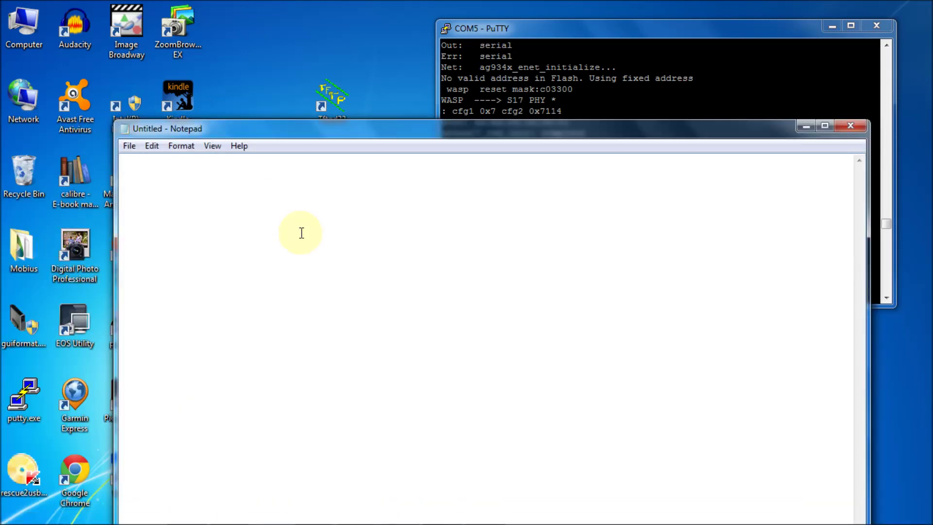
pyautogui.write('wdr4300v1_tp_recovery.bin')
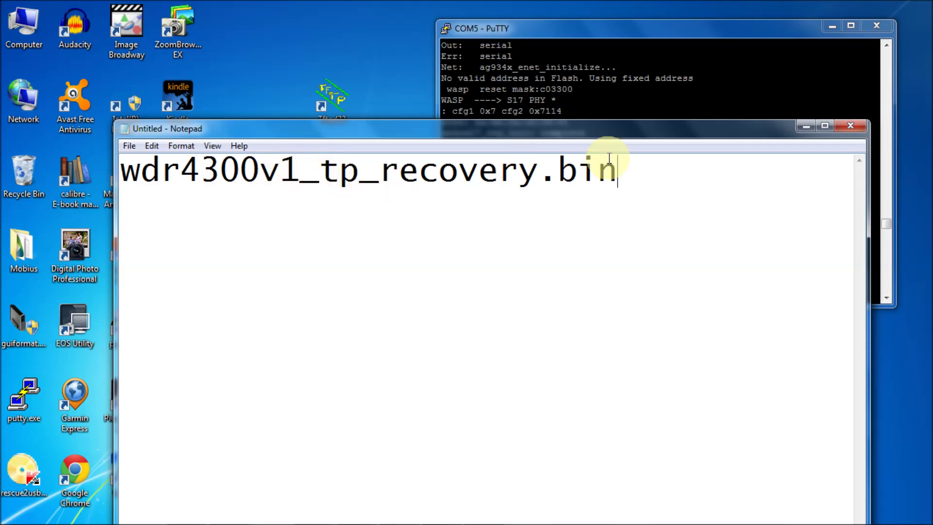
pyautogui.moveTo(617, 174); pyautogui.dragTo(118, 164)
pyautogui.hotkey('ctrl', 'c')
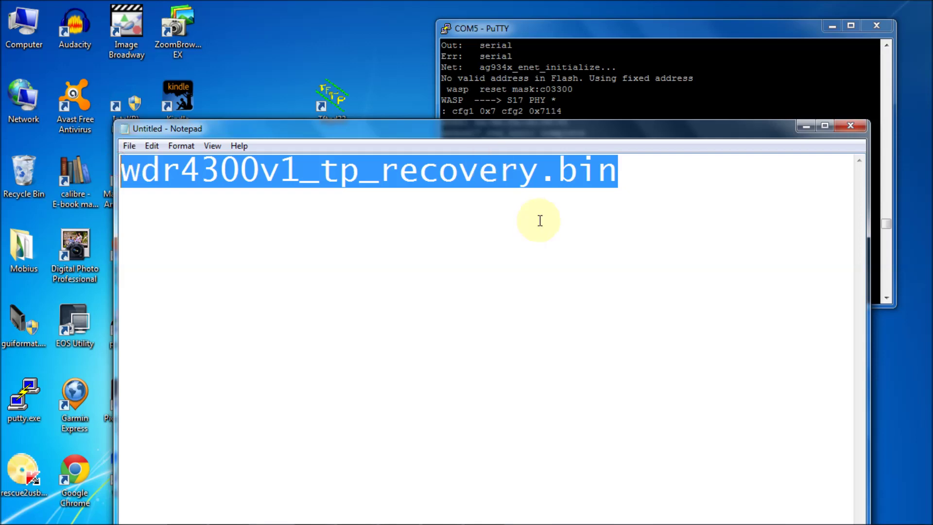
pyautogui.click(799, 123)
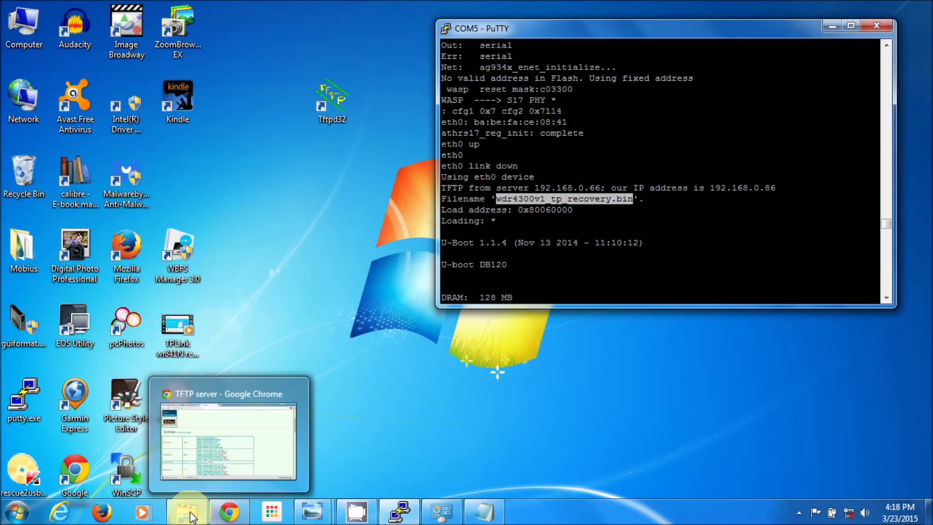
# Step: Reopen the WDR4300V1 Rescue window and open the TL-WDR4300_V1_141113 folder
pyautogui.click(191, 514)
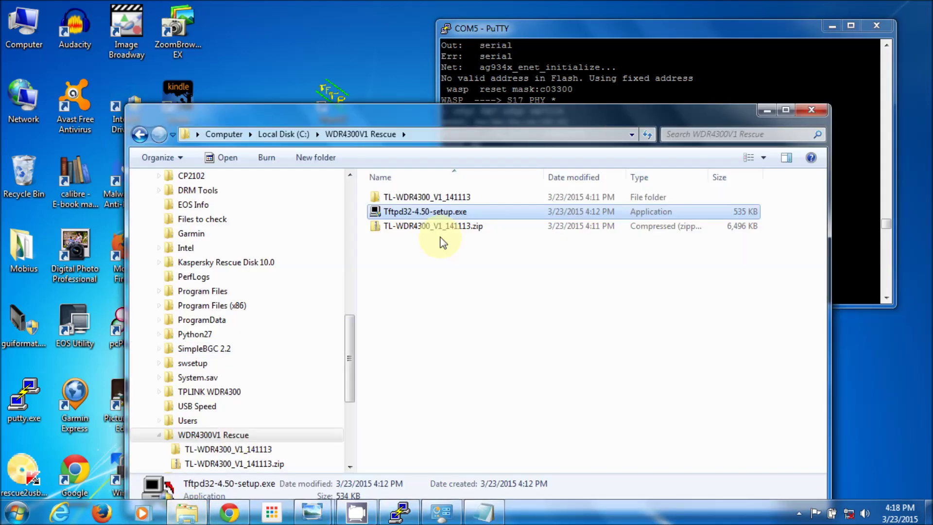
pyautogui.click(421, 197)
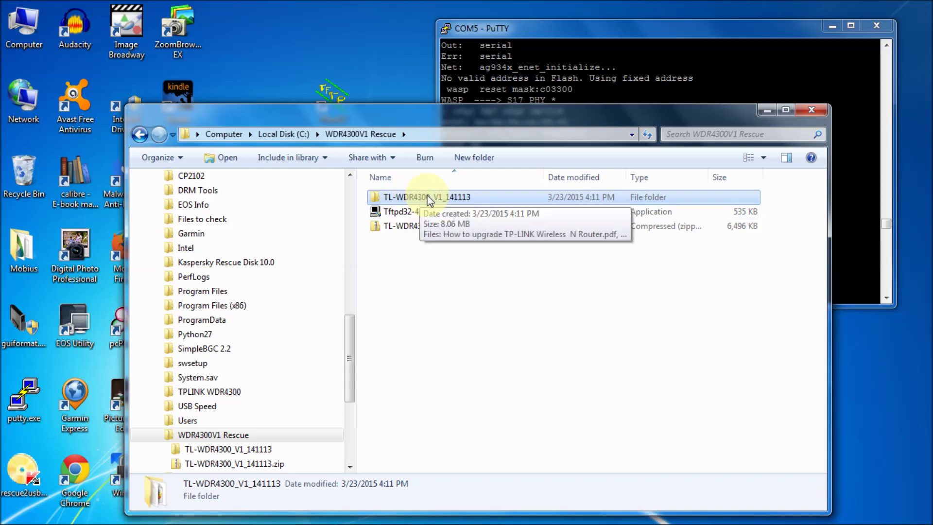
pyautogui.doubleClick(429, 197)
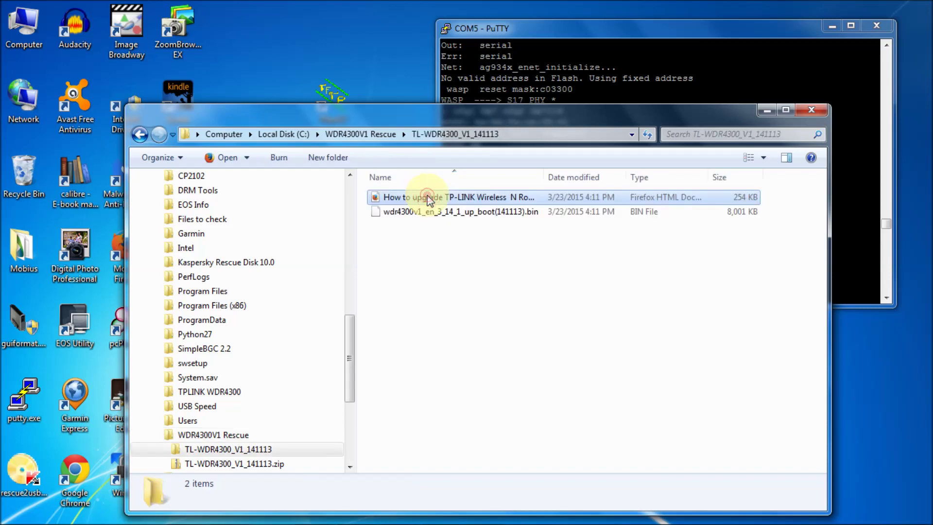
# Step: Rename the firmware .bin file to wdr4300v1_tp_recovery.bin by pasting the copied name, then minimize Explorer
pyautogui.click(418, 214)
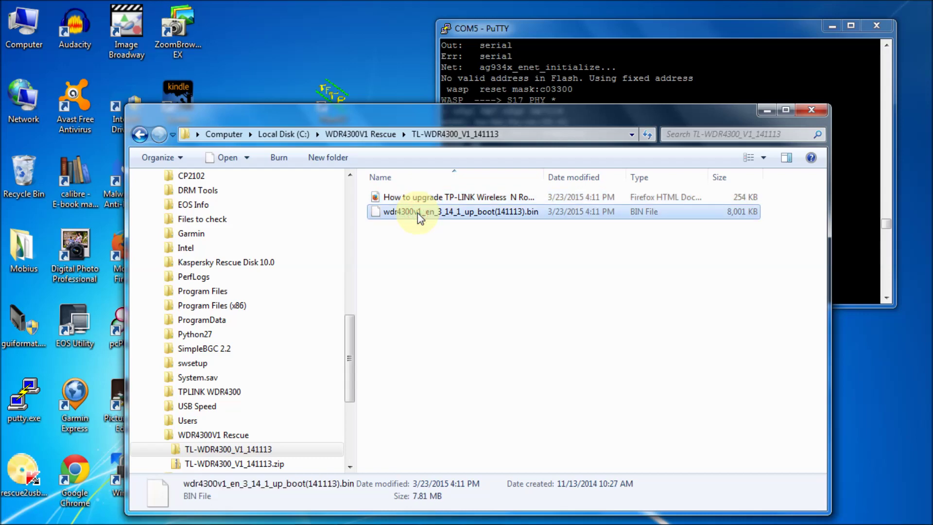
pyautogui.rightClick(417, 213)
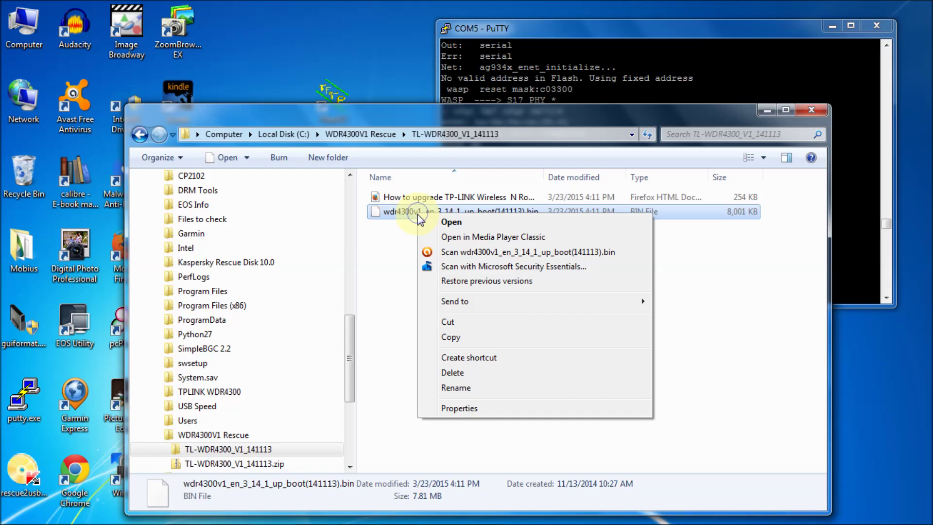
pyautogui.click(492, 391)
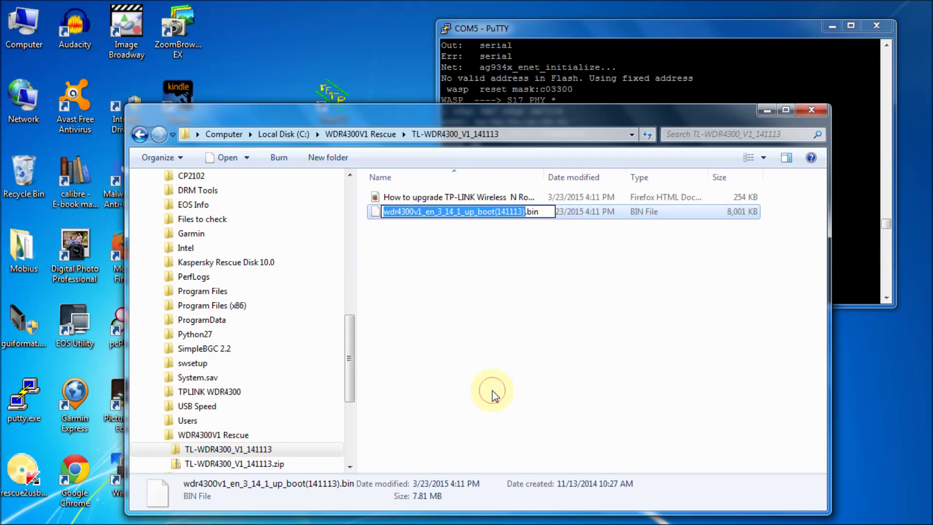
pyautogui.press('Delete')
pyautogui.press('Delete')
pyautogui.press('Delete')
pyautogui.press('Delete')
pyautogui.press('Delete')
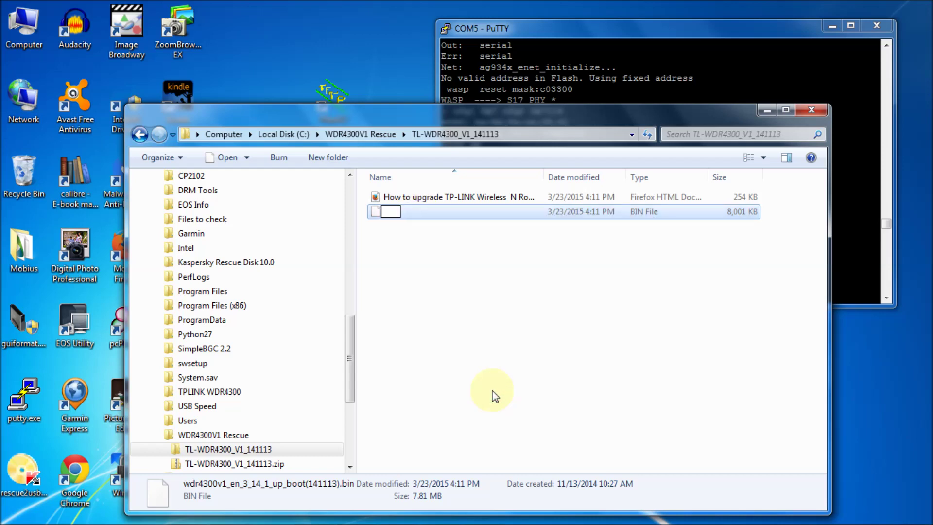
pyautogui.rightClick(391, 211)
pyautogui.click(424, 270)
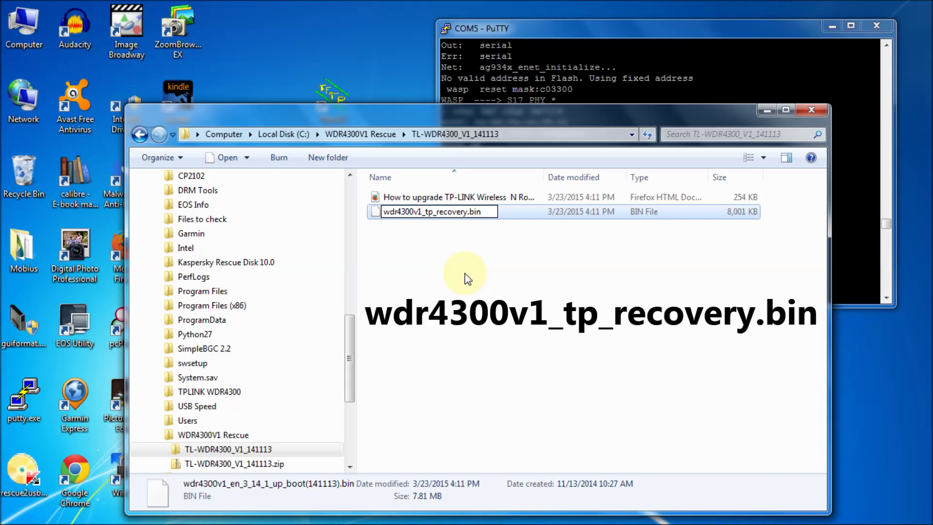
pyautogui.press('Return')
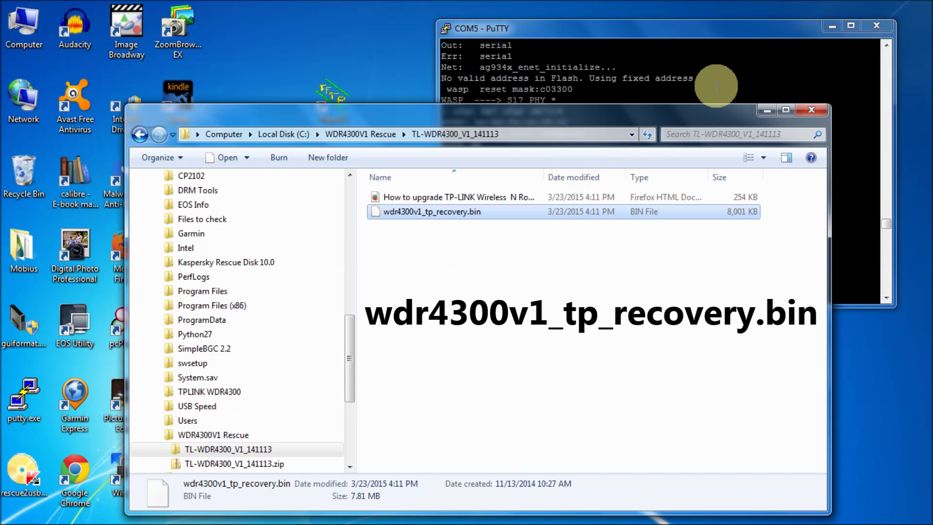
pyautogui.click(765, 110)
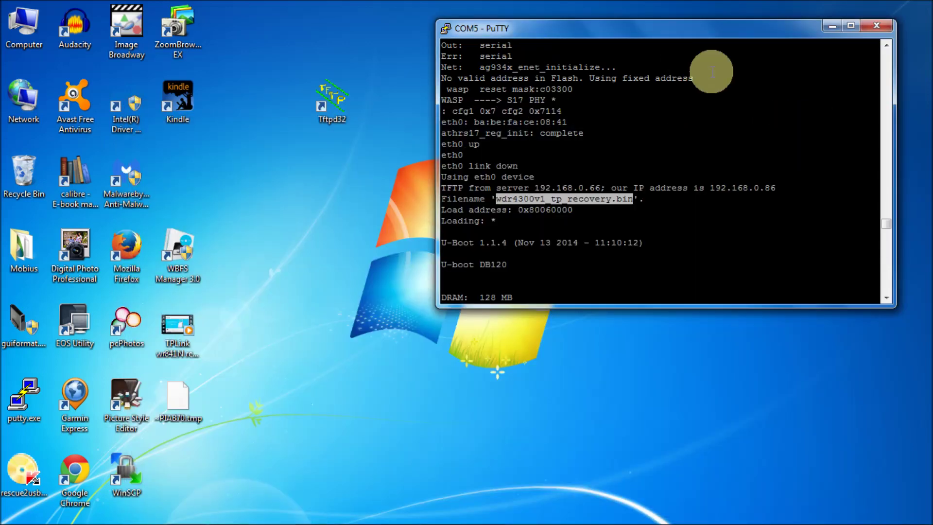
# Step: Launch Tftpd32 from its desktop shortcut and move its window onto the desktop
pyautogui.moveTo(887, 230); pyautogui.dragTo(885, 308)
pyautogui.click(316, 112)
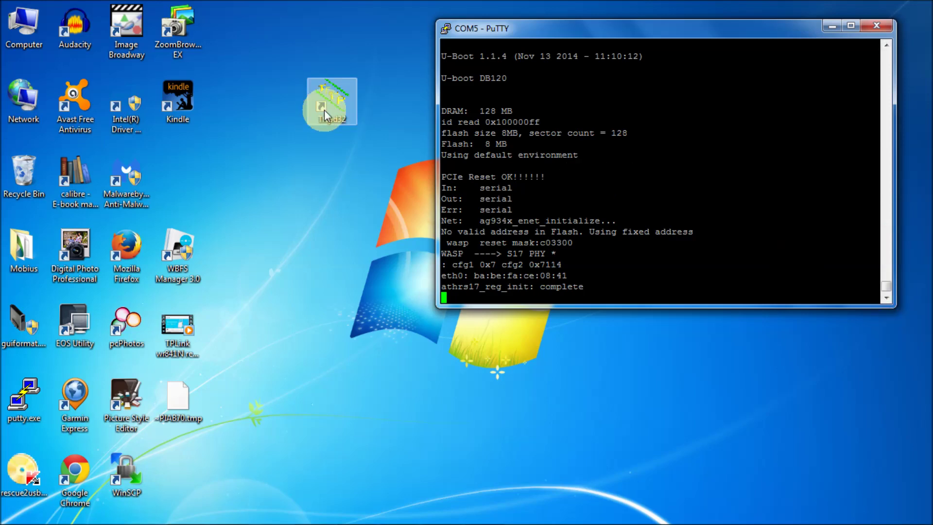
pyautogui.click(401, 214)
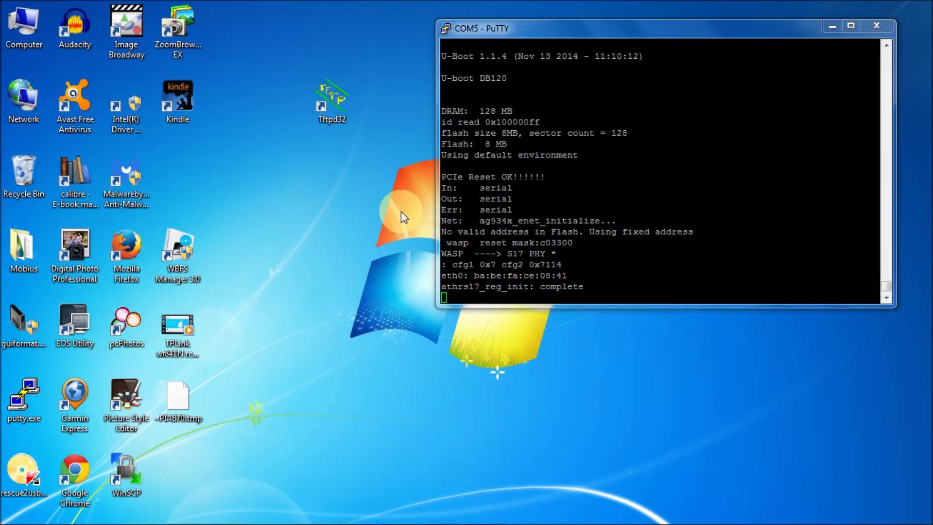
pyautogui.moveTo(200, 40); pyautogui.dragTo(413, 134)
# Step: Set Tftpd32's current directory to C:\WDR4300V1 Rescue\TL-WDR4300_V1_141113
pyautogui.click(495, 159)
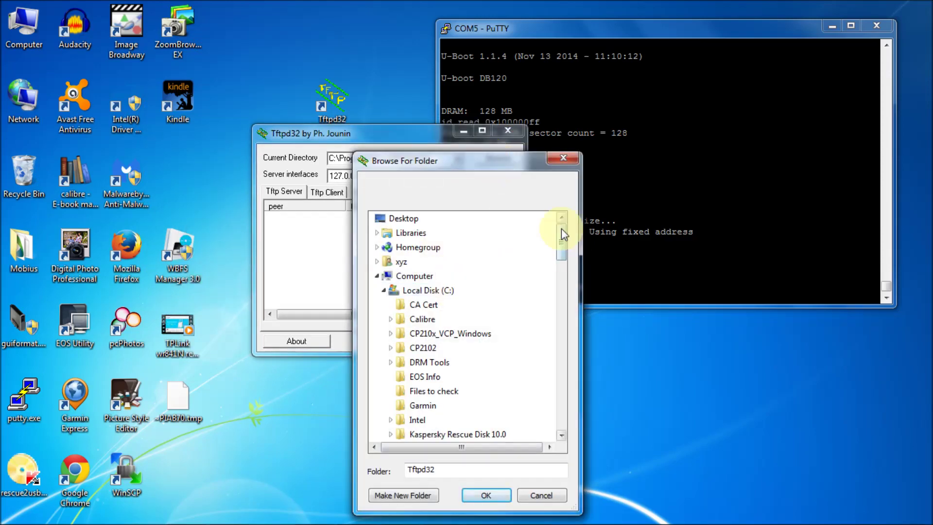
pyautogui.moveTo(560, 235); pyautogui.dragTo(560, 404)
pyautogui.click(427, 290)
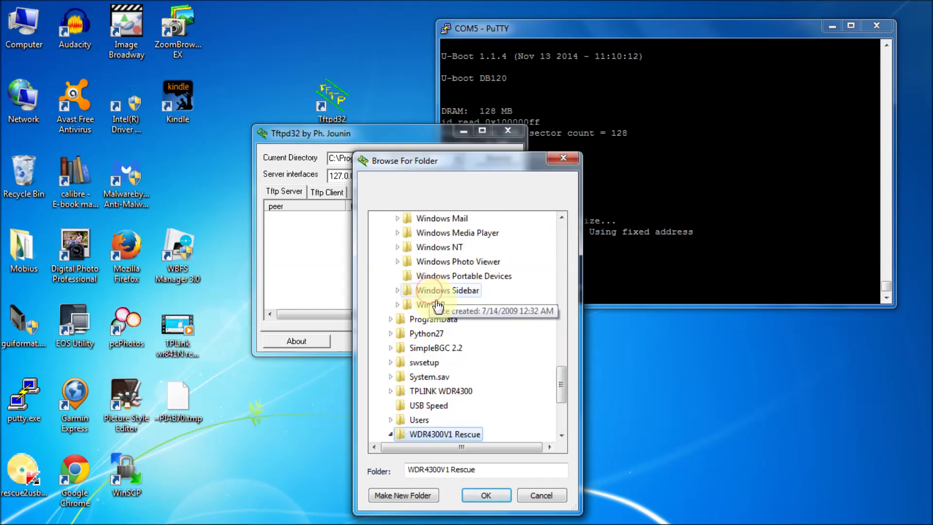
pyautogui.moveTo(559, 380); pyautogui.dragTo(561, 414)
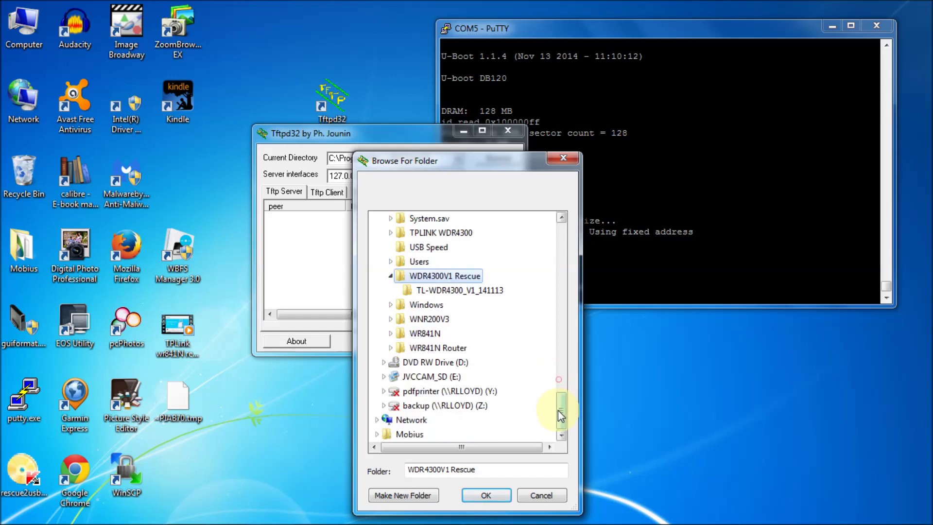
pyautogui.click(451, 292)
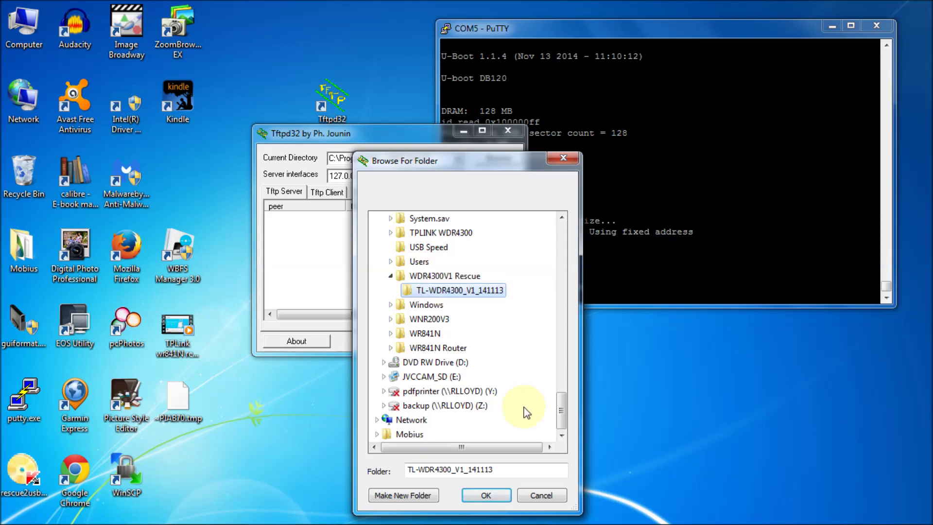
pyautogui.click(489, 495)
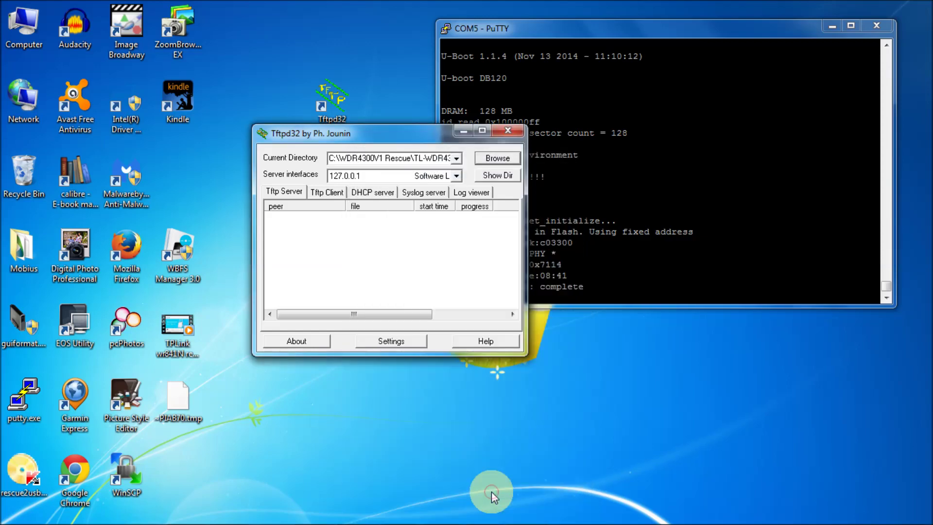
# Step: Verify the served folder lists wdr4300v1_tp_recovery.bin (8192512 bytes), matching the name noted in Notepad
pyautogui.click(483, 162)
pyautogui.click(494, 175)
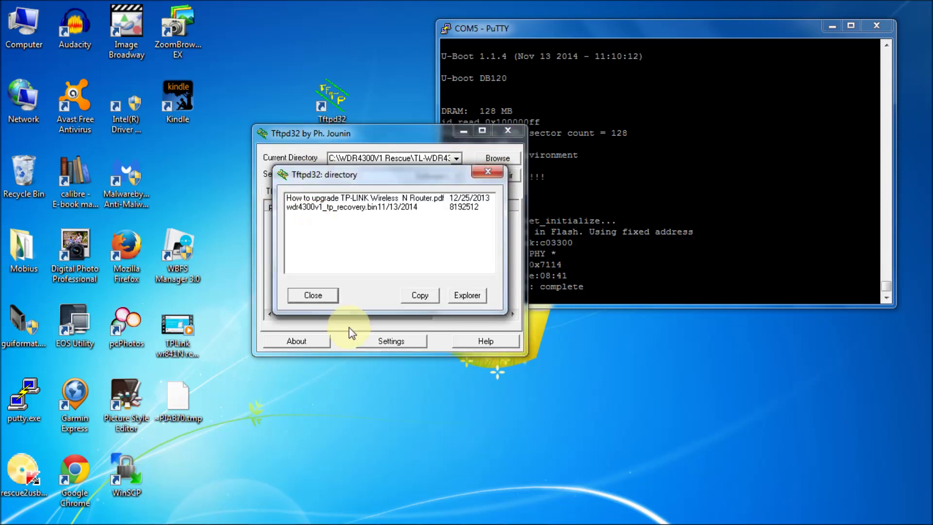
pyautogui.moveTo(400, 511)
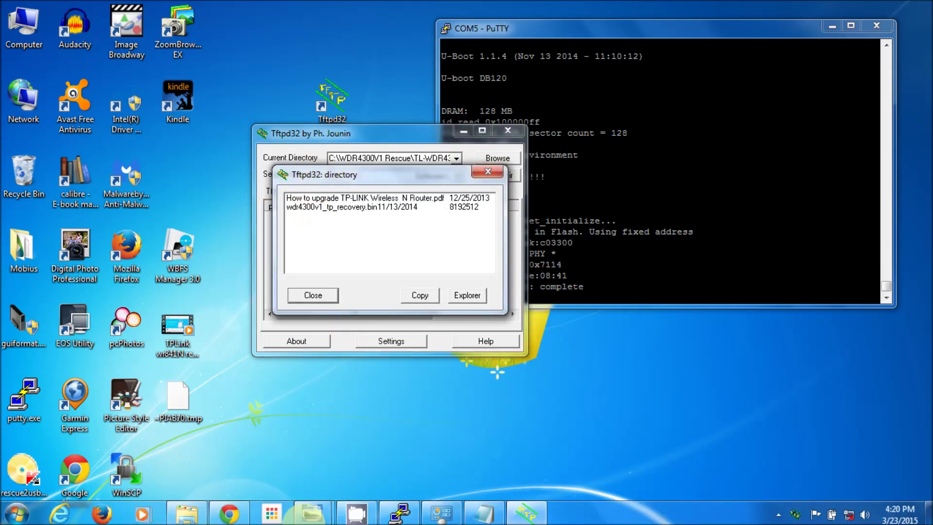
pyautogui.click(484, 511)
pyautogui.moveTo(462, 129); pyautogui.dragTo(470, 328)
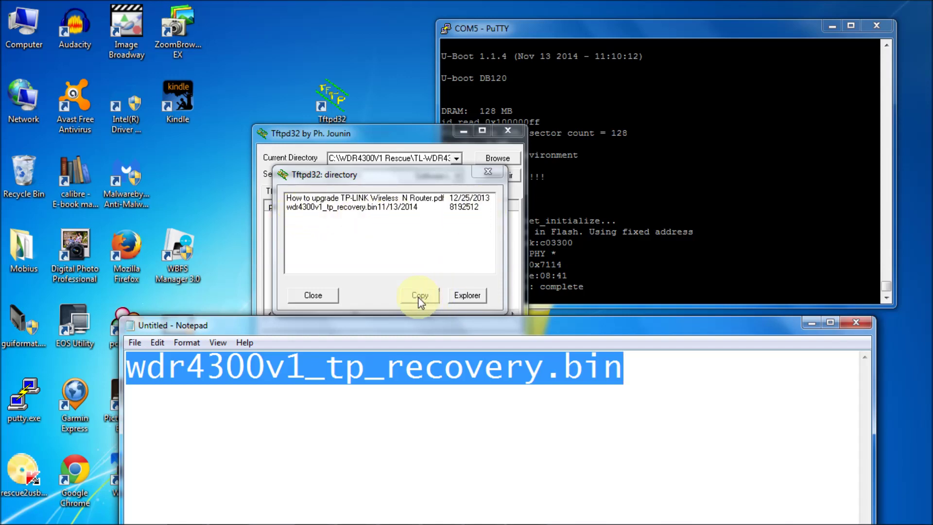
pyautogui.click(313, 295)
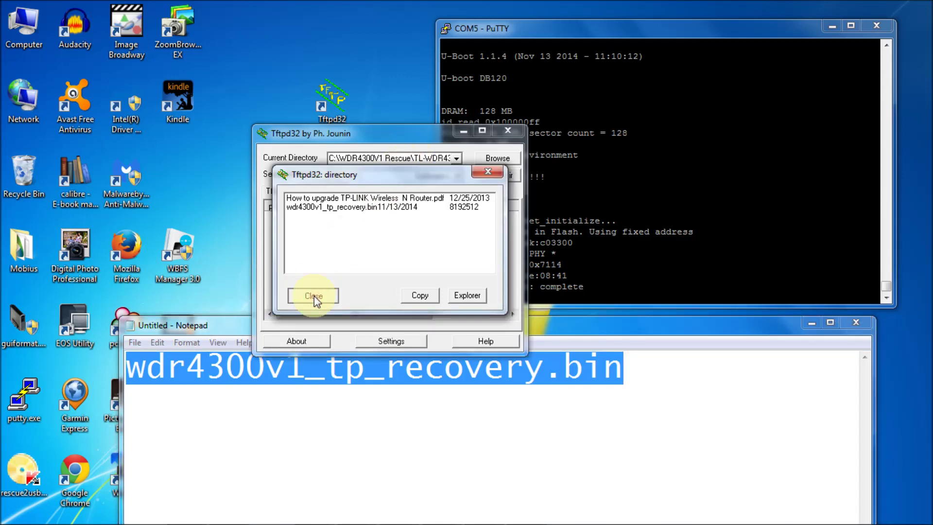
pyautogui.click(313, 295)
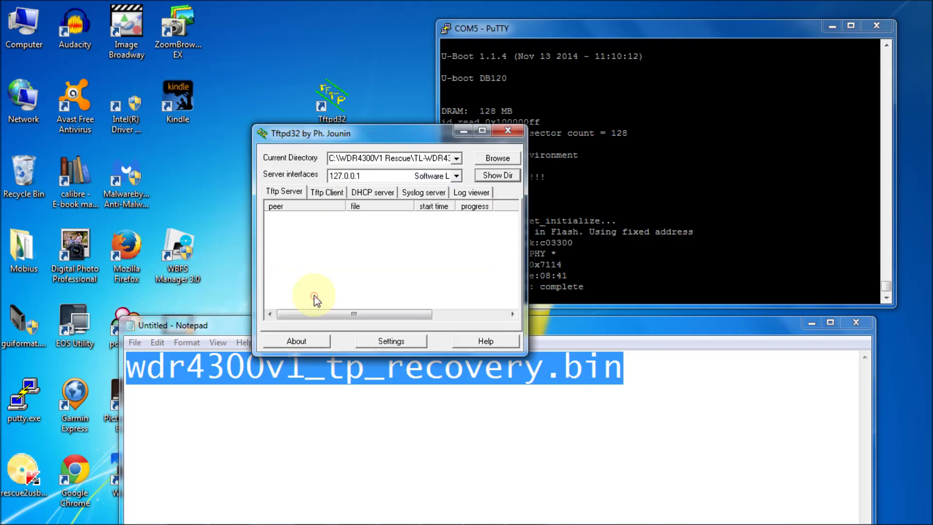
# Step: Recheck the served folder, then set Tftpd32's server interface to 192.168.0.66 (Realtek)
pyautogui.click(495, 176)
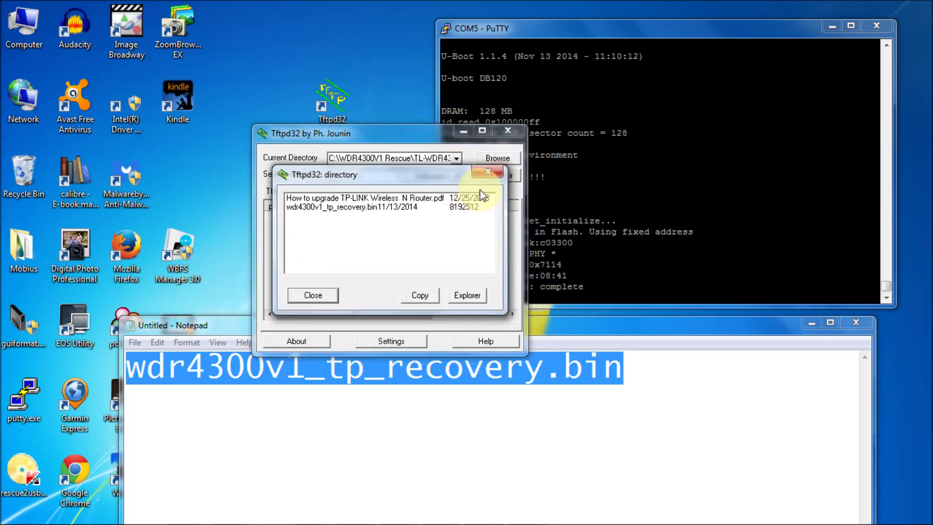
pyautogui.click(488, 171)
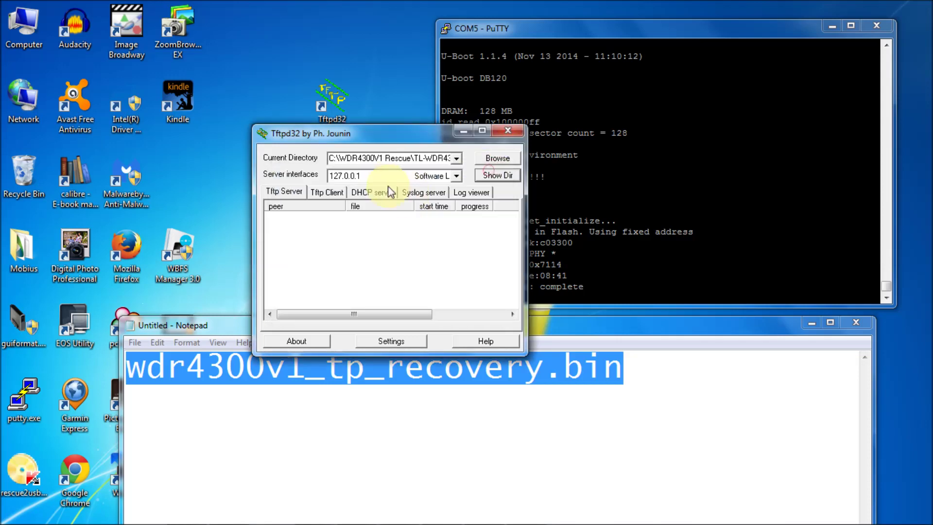
pyautogui.click(456, 178)
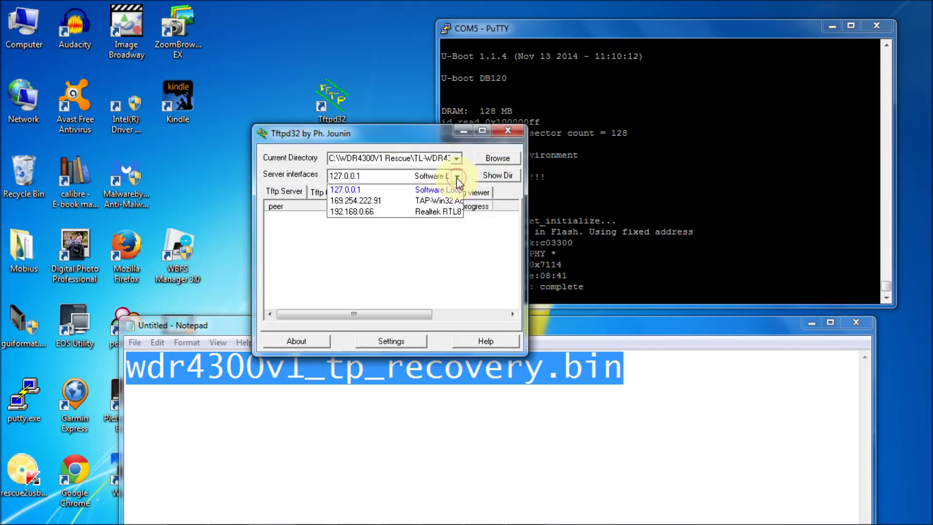
pyautogui.click(423, 212)
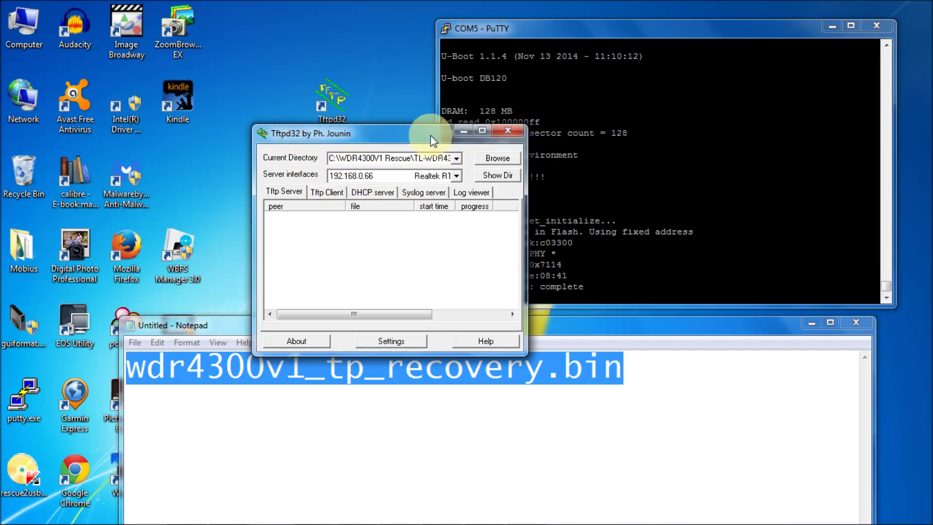
pyautogui.moveTo(430, 140); pyautogui.dragTo(337, 63)
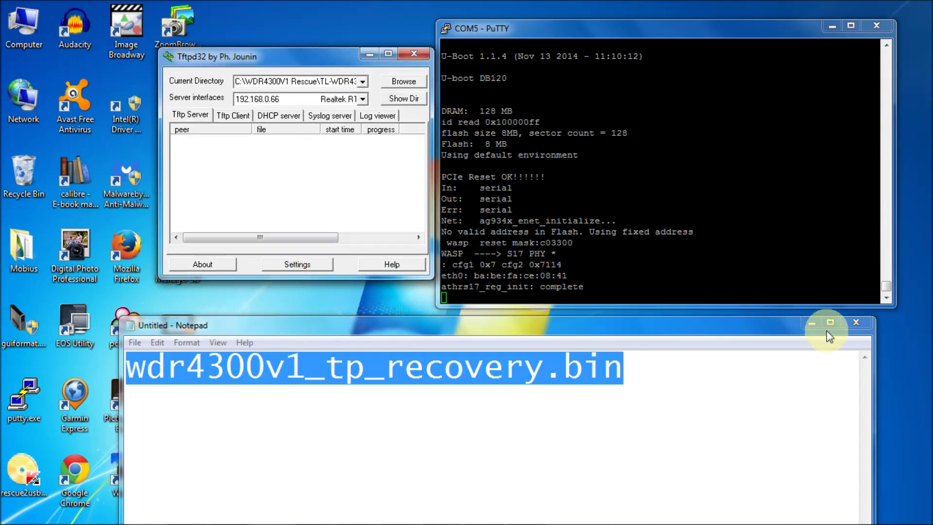
# Step: Minimize Notepad, view the WDR4300V1 rear-panel photo, then minimize Photo Viewer
pyautogui.click(811, 323)
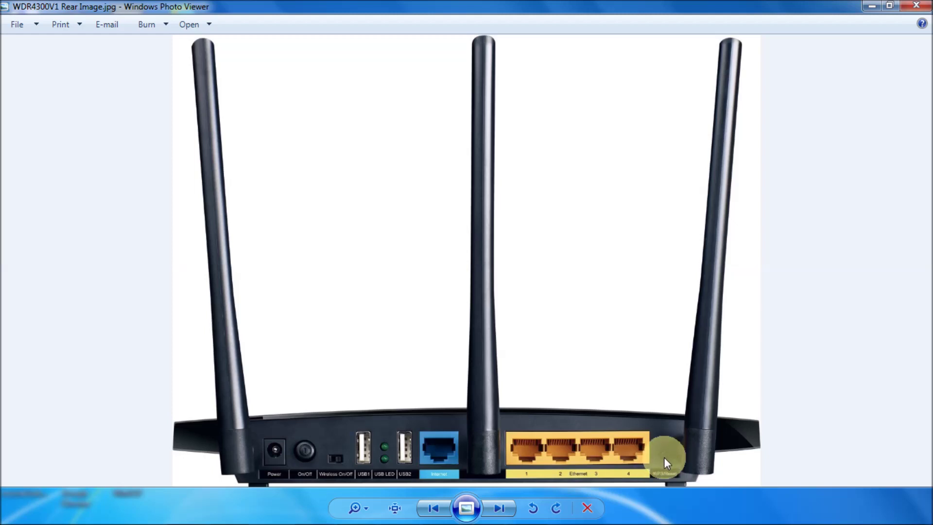
pyautogui.click(870, 10)
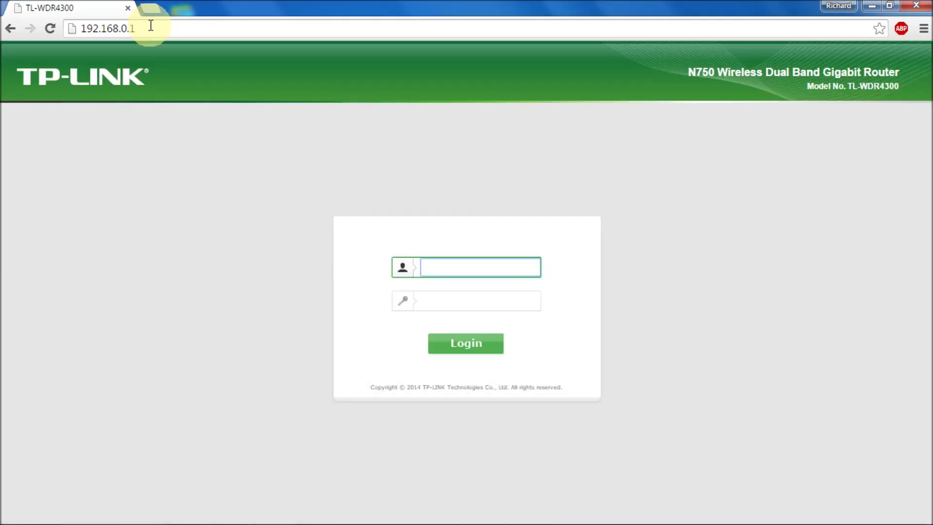
# Step: Log in to the TP-LINK web admin with the router's username and password
pyautogui.write('admin')
pyautogui.press('Tab')
pyautogui.write('admin')
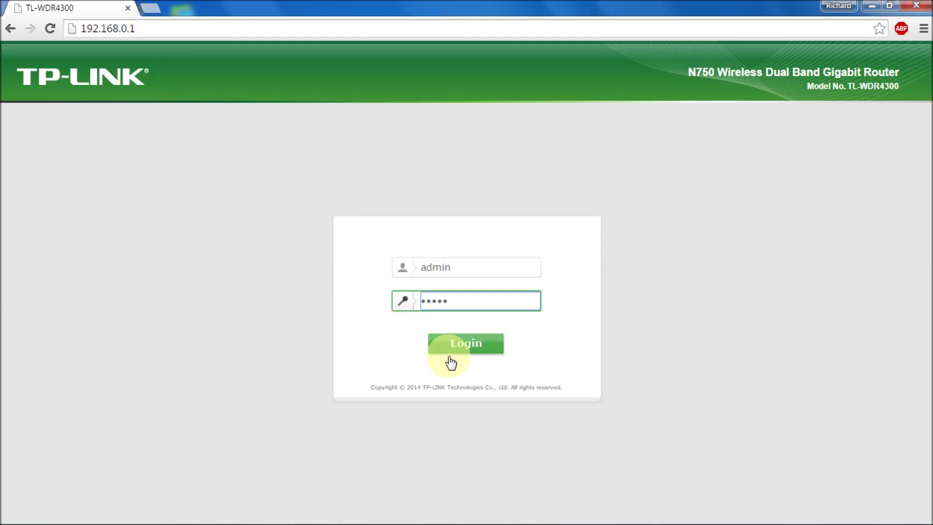
pyautogui.click(461, 344)
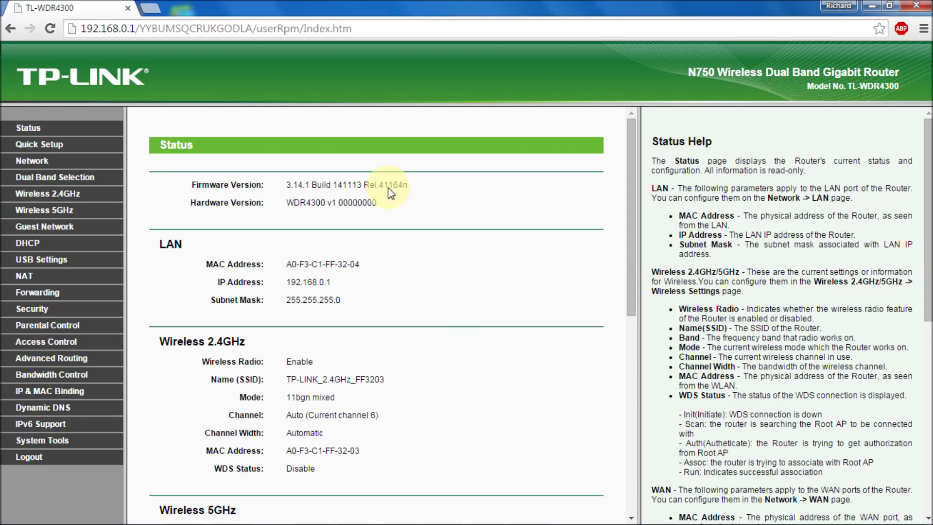
pyautogui.moveTo(330, 185); pyautogui.dragTo(375, 195)
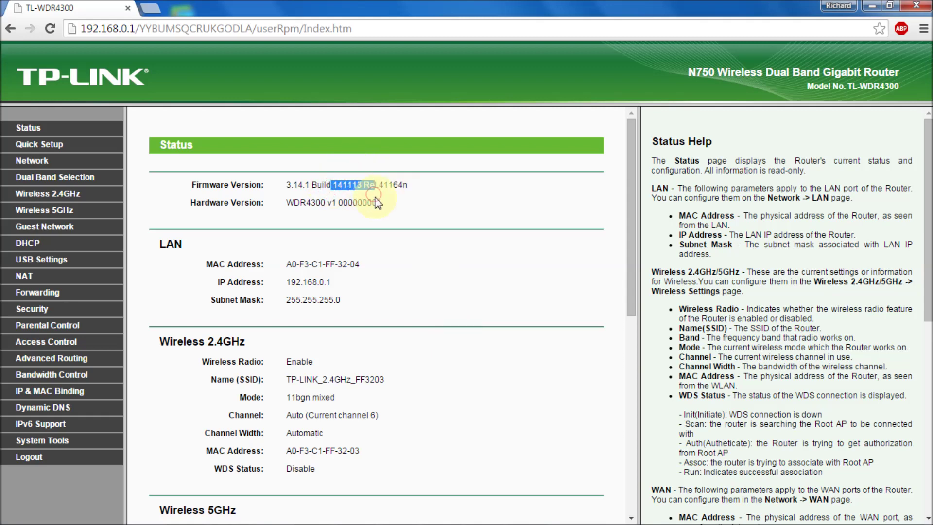
pyautogui.click(46, 442)
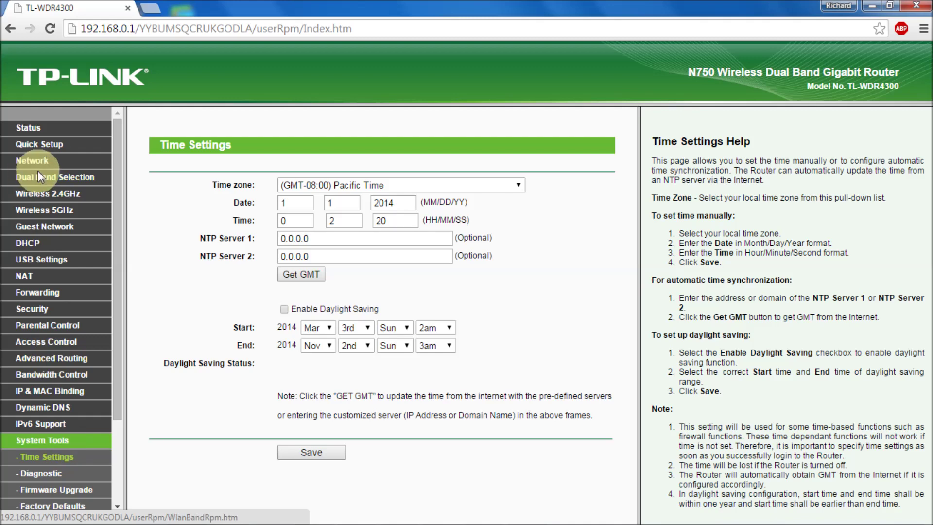
pyautogui.click(34, 176)
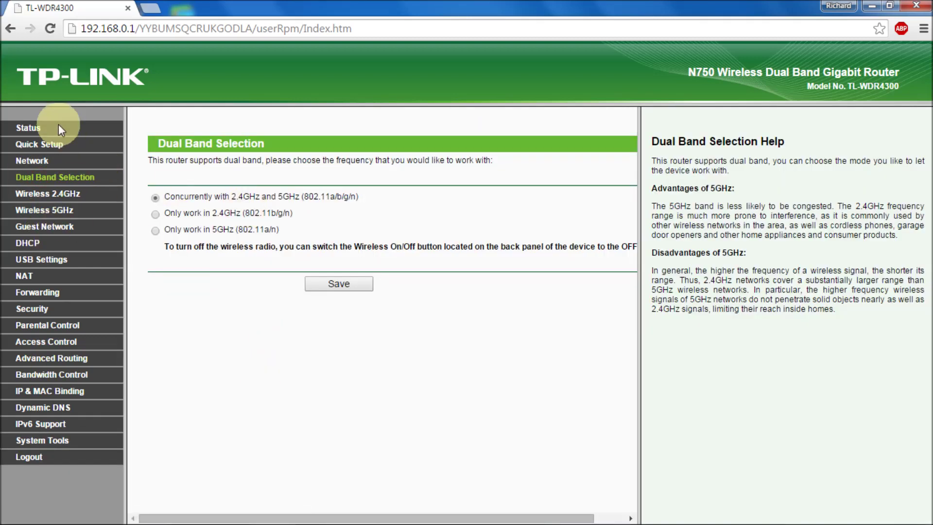
pyautogui.click(31, 127)
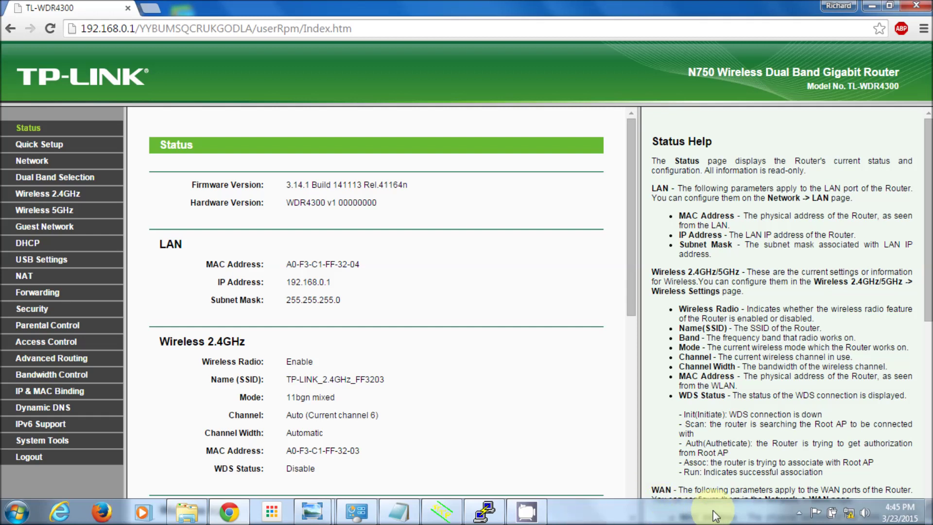
# Step: From Network and Sharing Center's adapter list, open Local Area Connection 2's properties
pyautogui.moveTo(850, 519)
pyautogui.rightClick(849, 515)
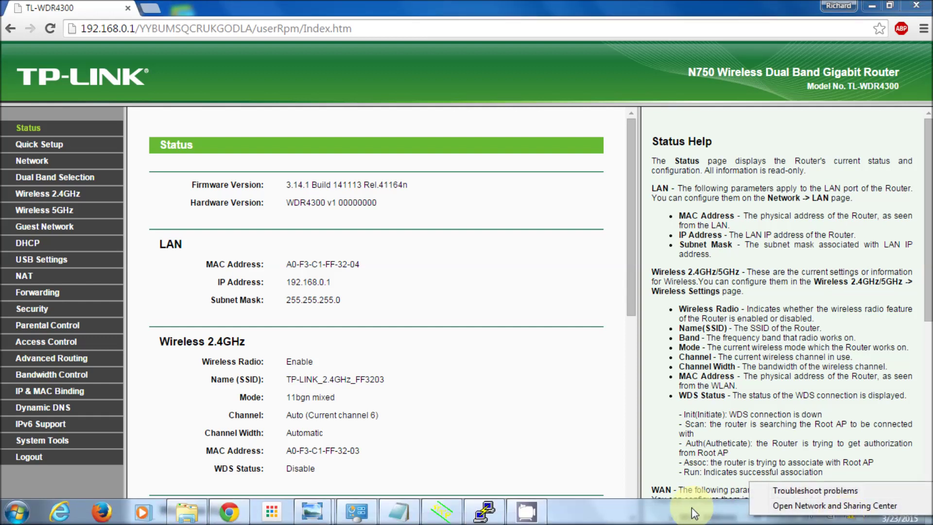
pyautogui.click(845, 518)
pyautogui.rightClick(849, 517)
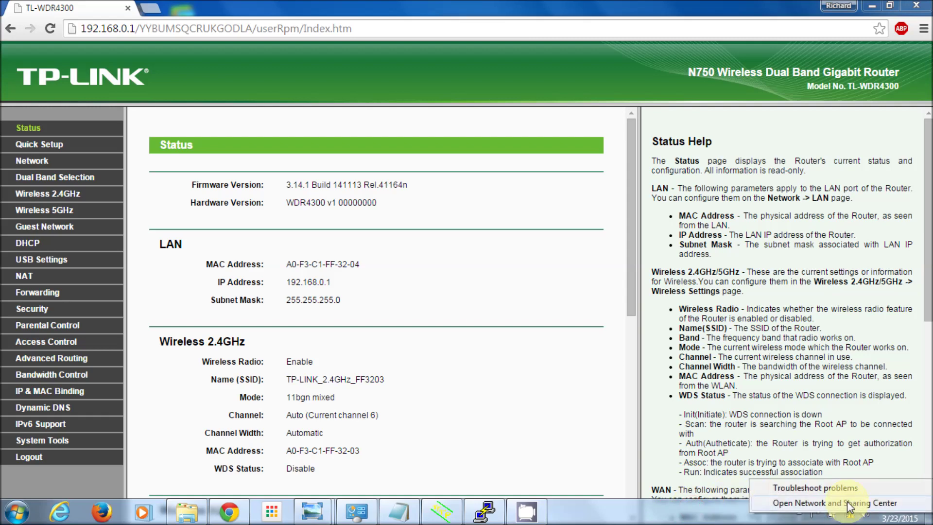
pyautogui.click(847, 503)
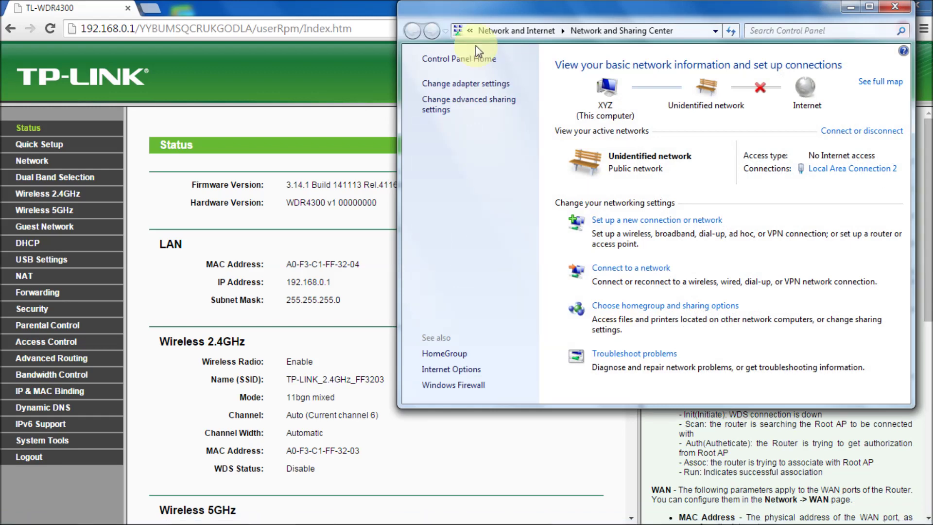
pyautogui.click(467, 83)
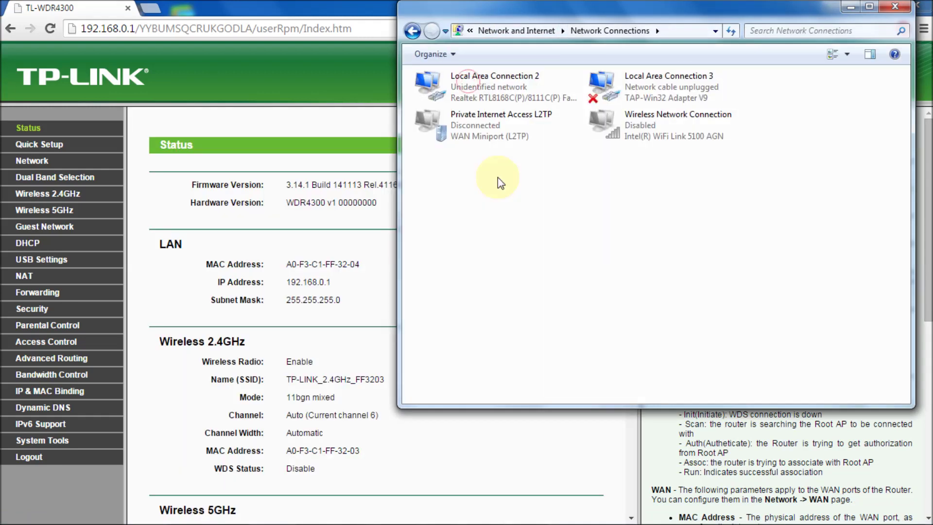
pyautogui.rightClick(493, 87)
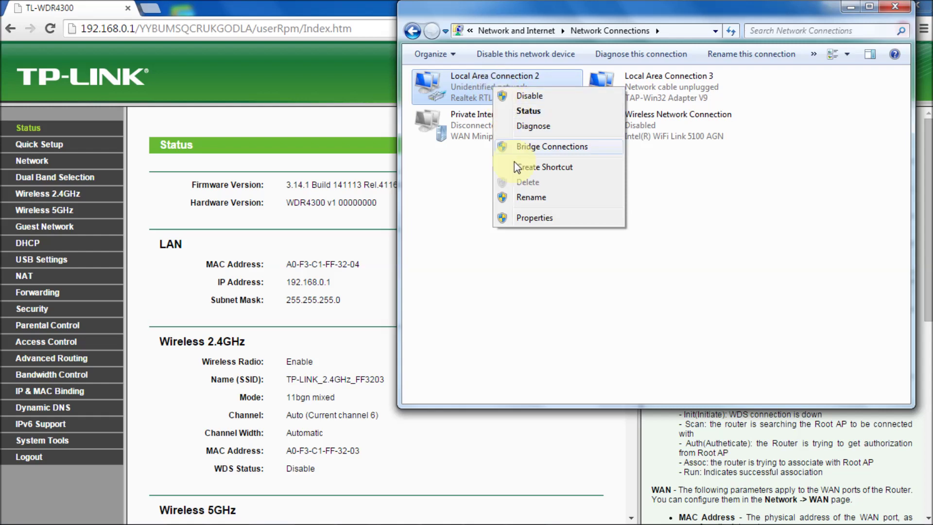
pyautogui.click(515, 217)
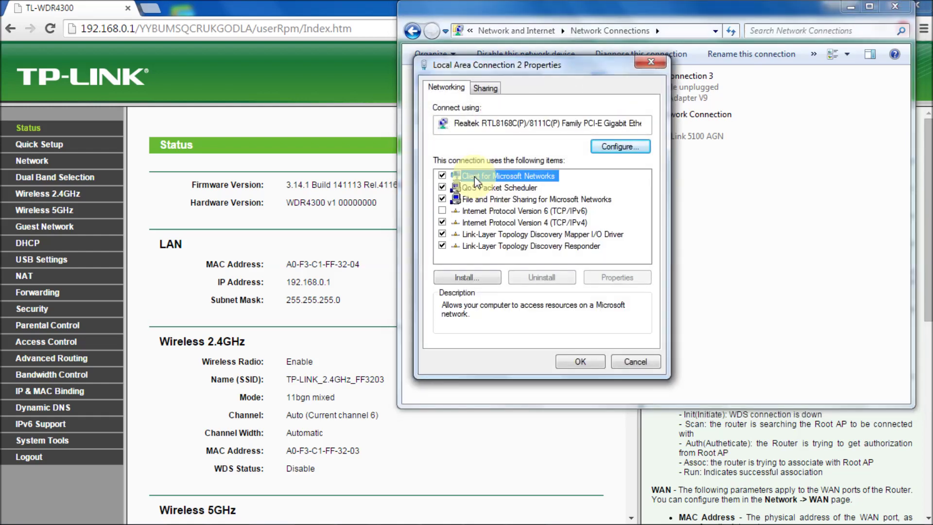
# Step: Switch Local Area Connection 2's IPv4 to automatic IP and DNS, then dismiss the TFTP crash notice
pyautogui.doubleClick(491, 222)
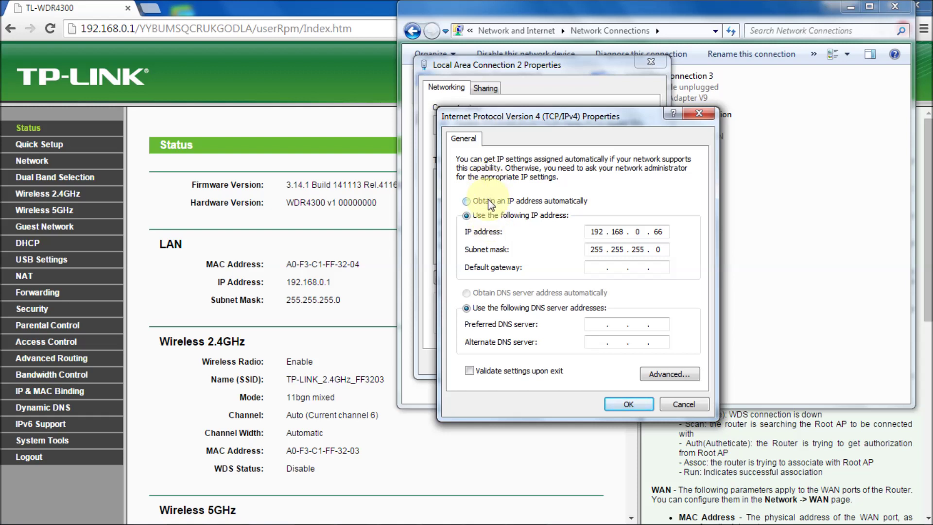
pyautogui.click(490, 202)
pyautogui.click(472, 292)
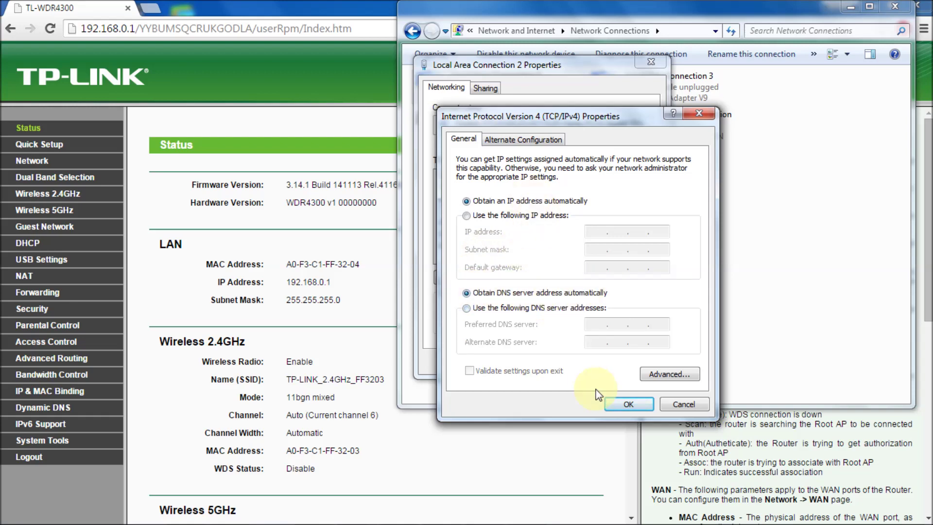
pyautogui.click(628, 403)
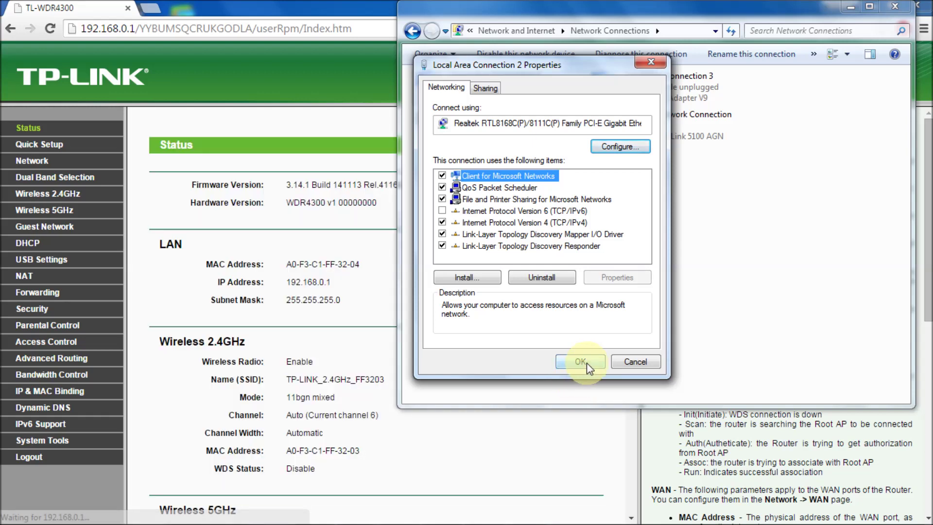
pyautogui.click(586, 364)
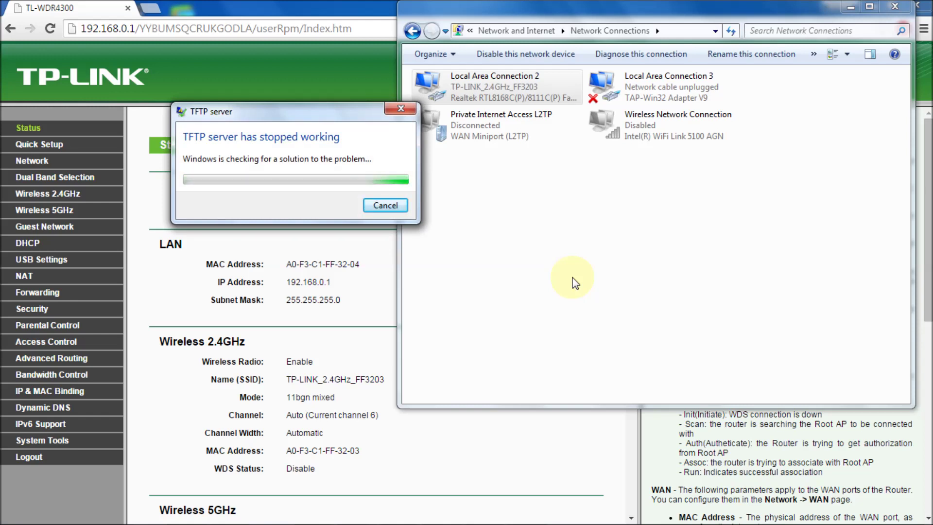
pyautogui.click(399, 109)
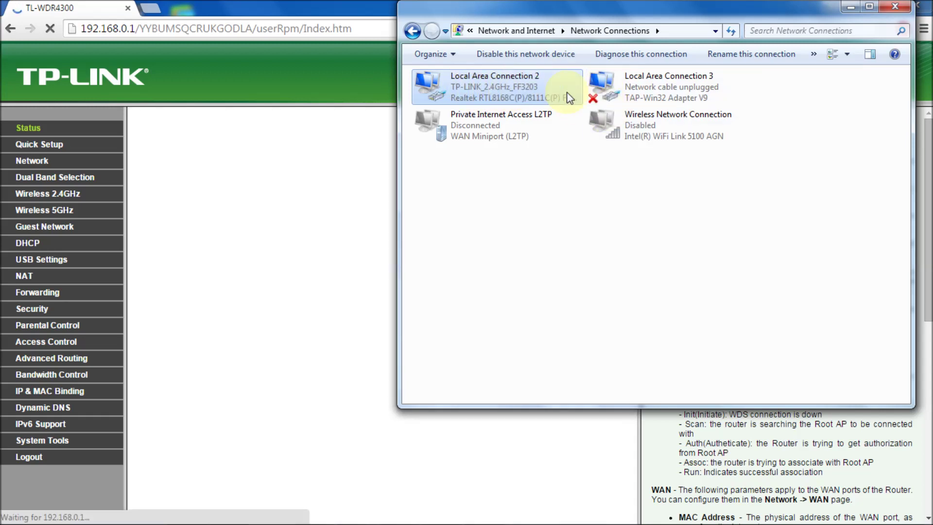
# Step: Confirm Local Area Connection 2 got DHCP address 192.168.0.100 from 192.168.0.1, then close the dialogs
pyautogui.rightClick(477, 75)
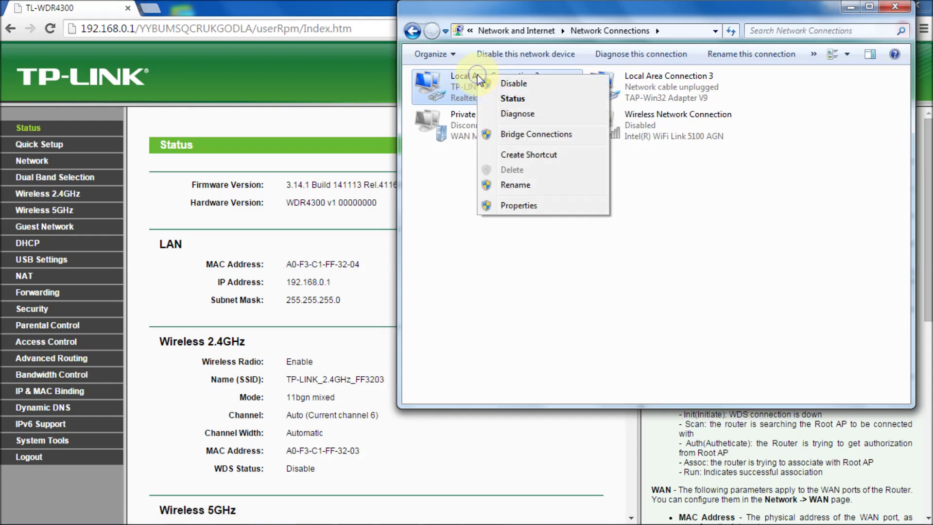
pyautogui.click(496, 97)
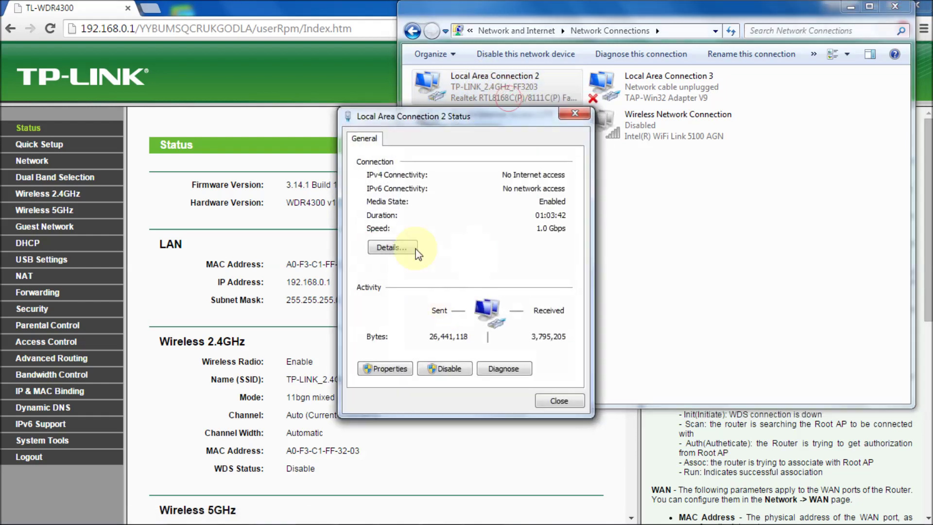
pyautogui.click(384, 246)
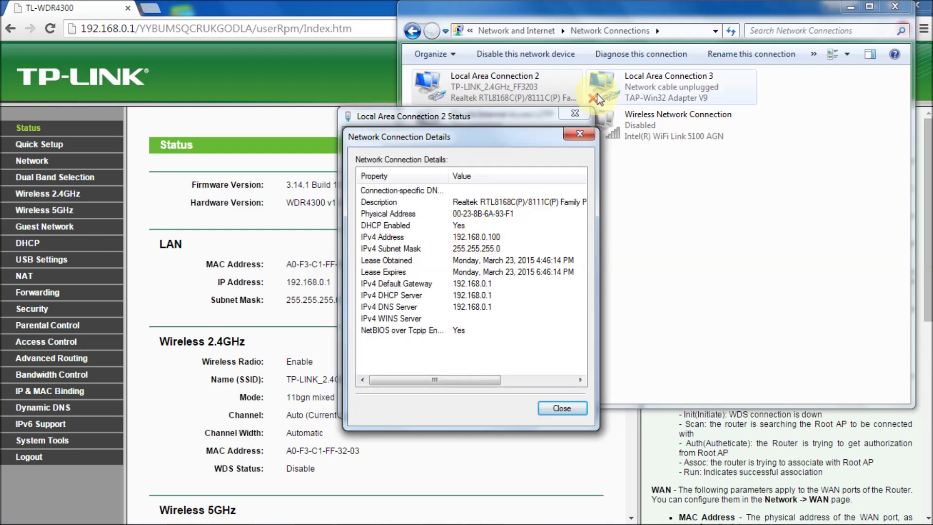
pyautogui.click(577, 135)
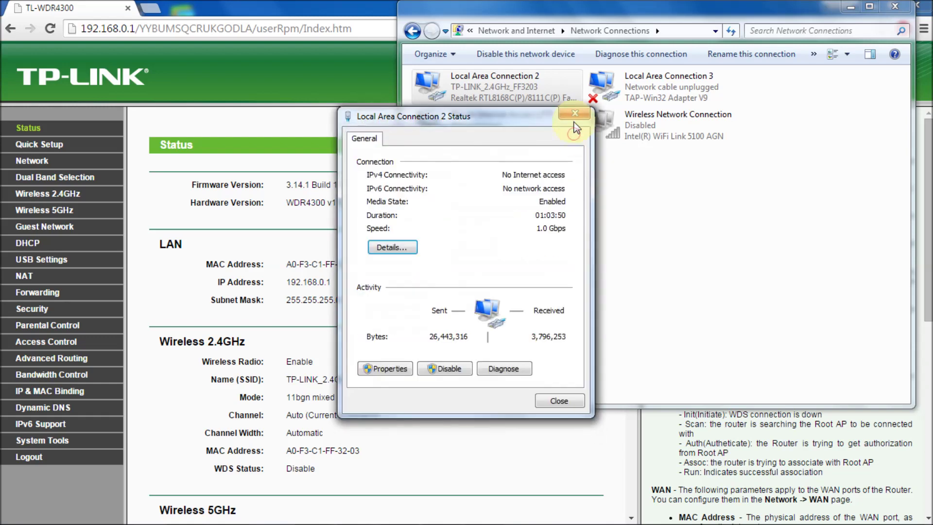
pyautogui.click(574, 114)
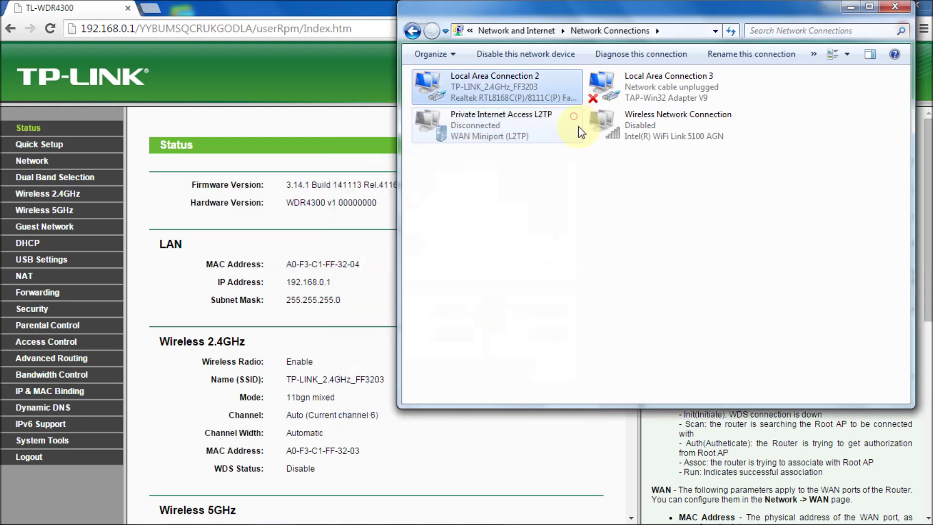
pyautogui.rightClick(672, 129)
# Step: Enable the Wireless Network Connection and minimize Network Connections to reveal Chrome's router Status page
pyautogui.click(650, 124)
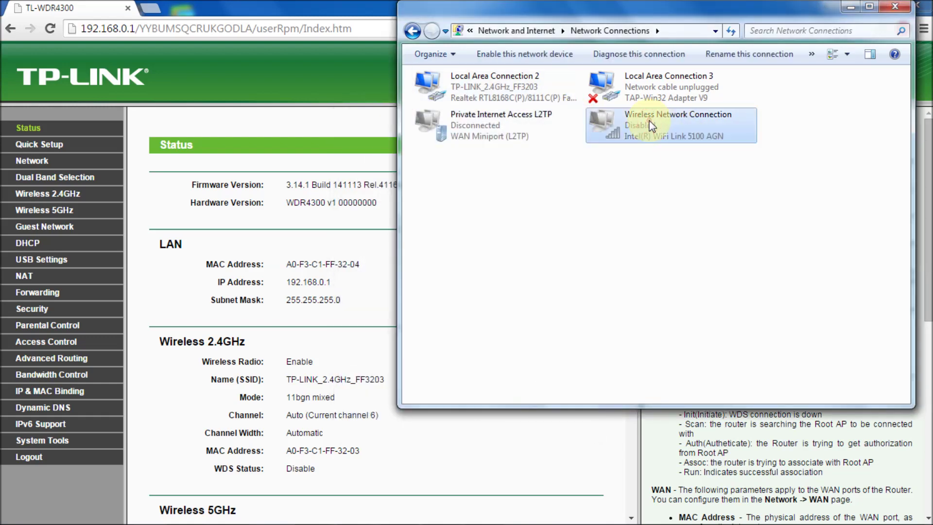
pyautogui.rightClick(651, 125)
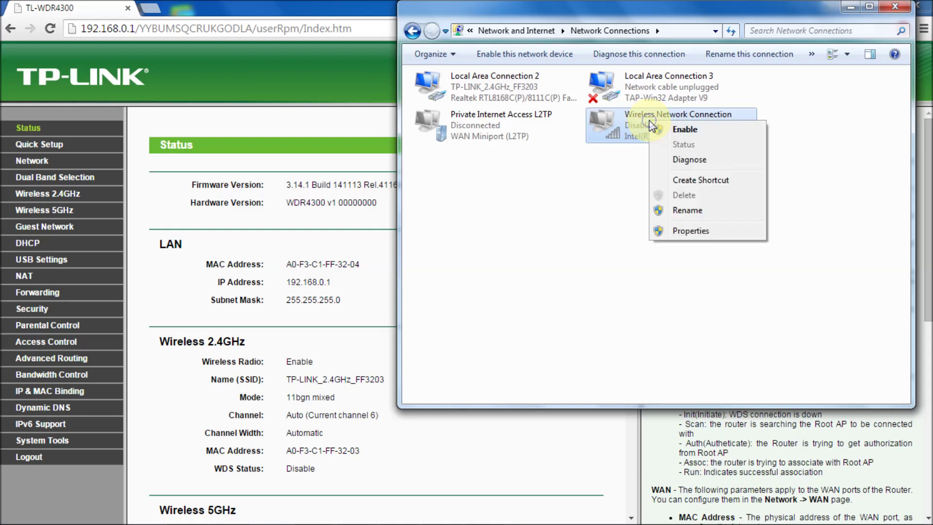
pyautogui.click(678, 129)
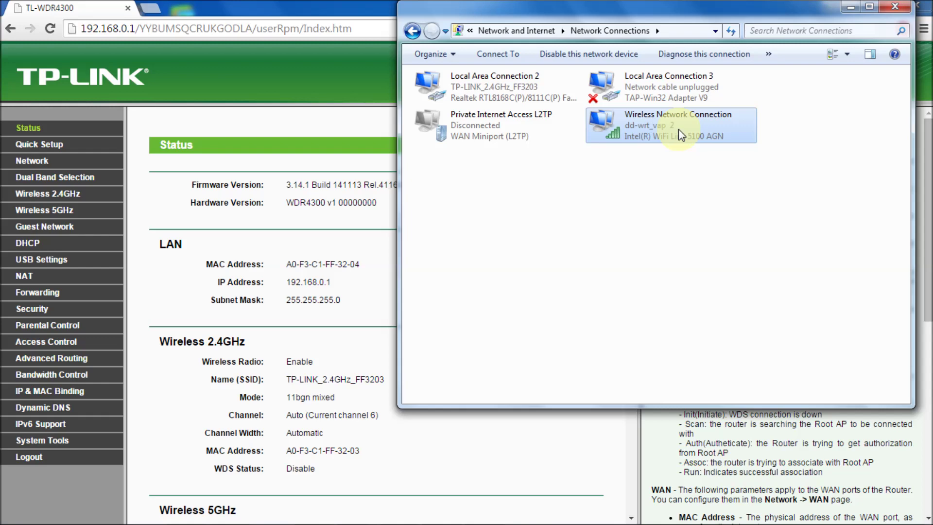
pyautogui.click(848, 7)
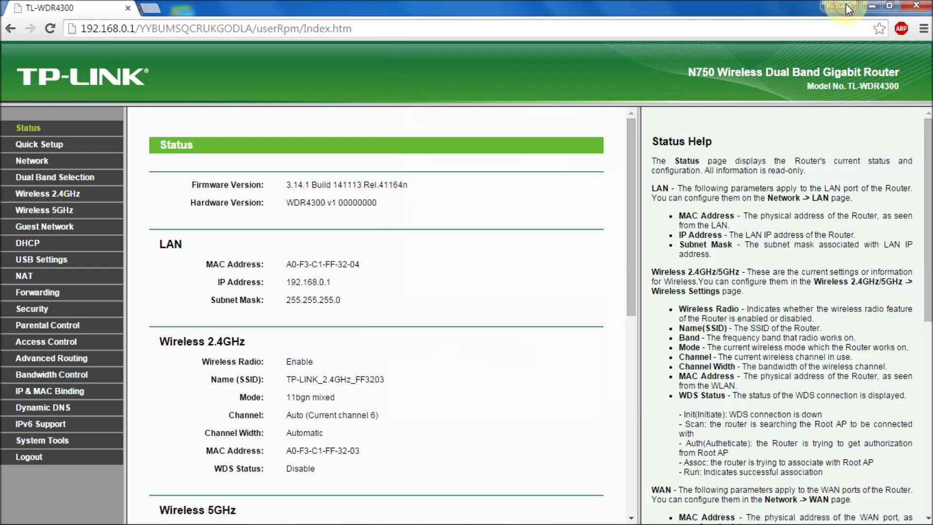